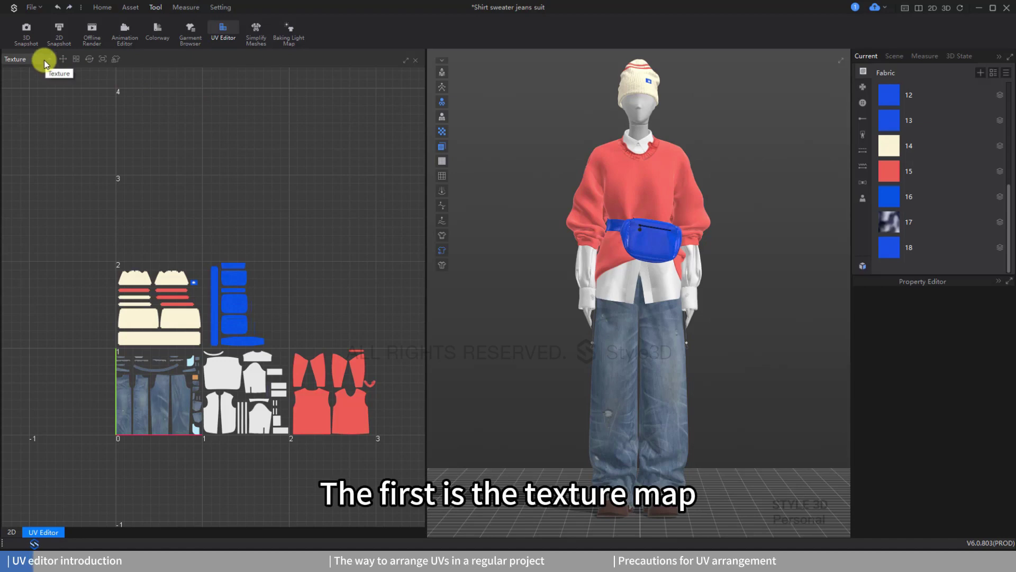
View the UV patterns as Normal, Metalness and Wire maps, and return the display to Texture.
click(44, 62)
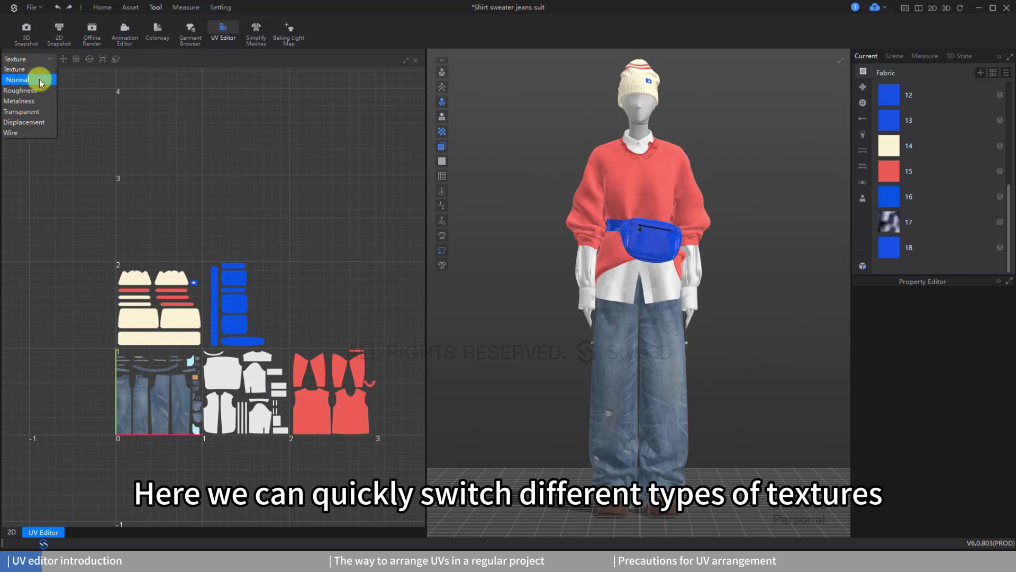
click(39, 78)
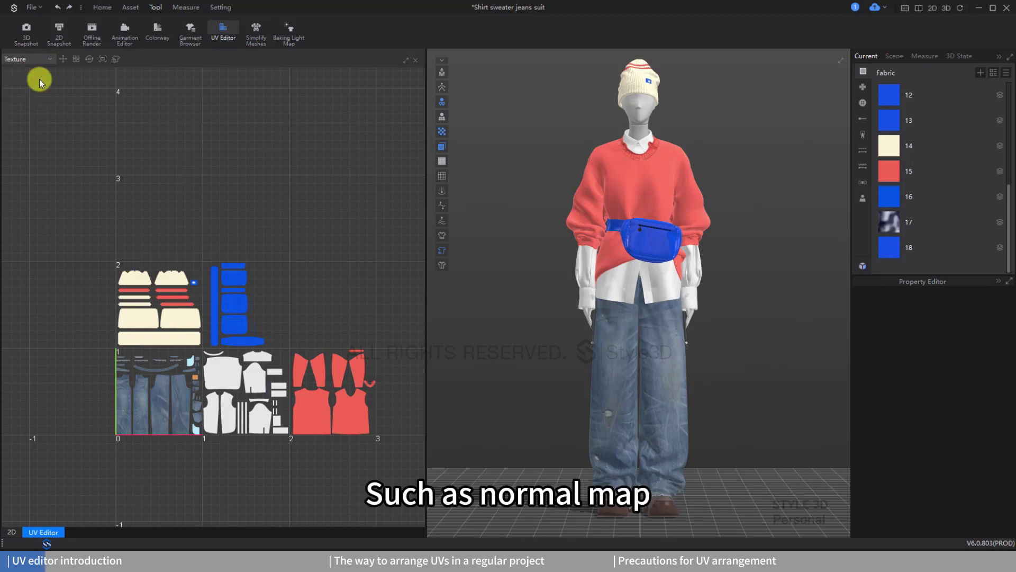
click(39, 59)
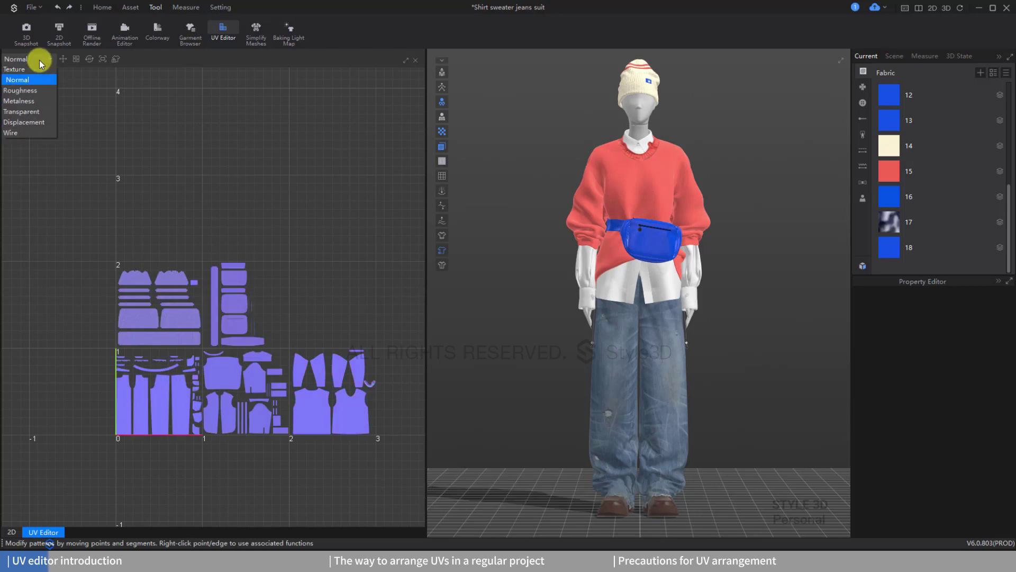
click(40, 101)
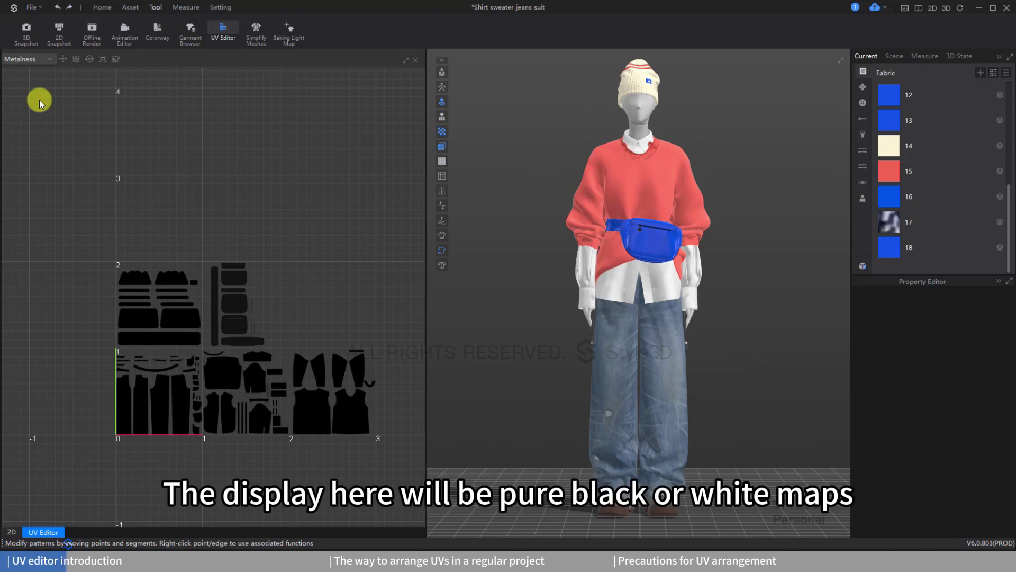
click(34, 60)
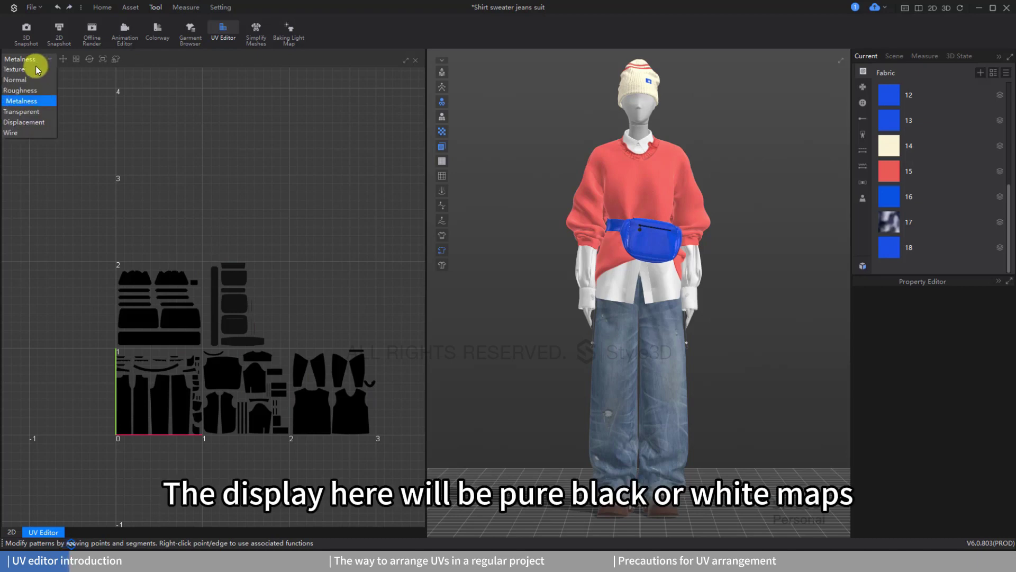
click(33, 133)
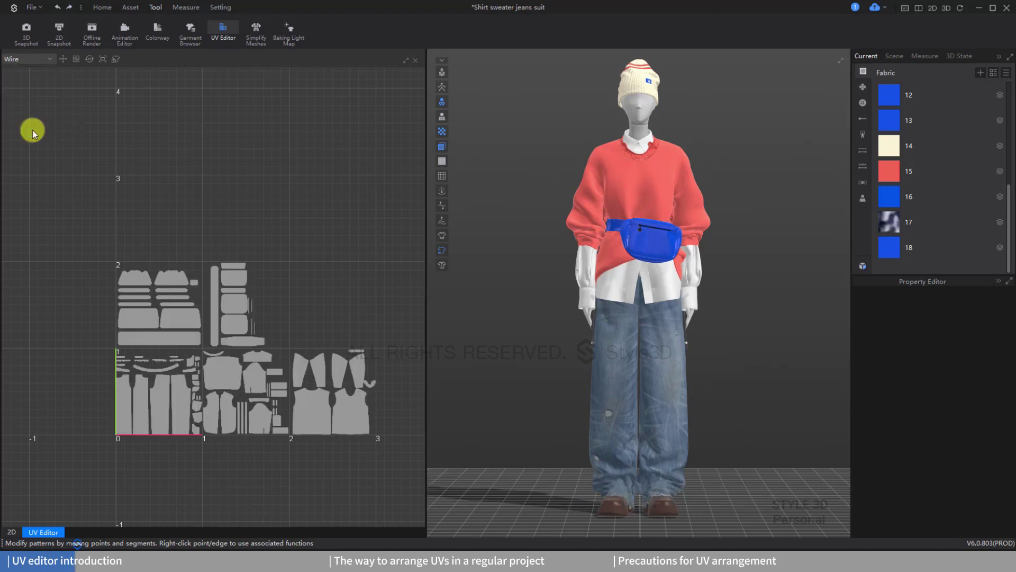
click(36, 59)
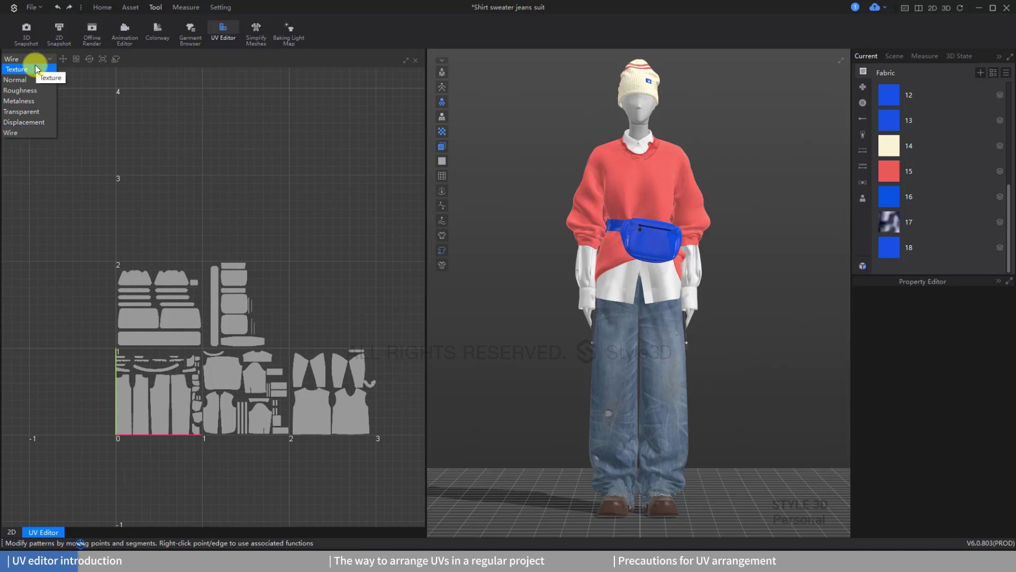
click(35, 64)
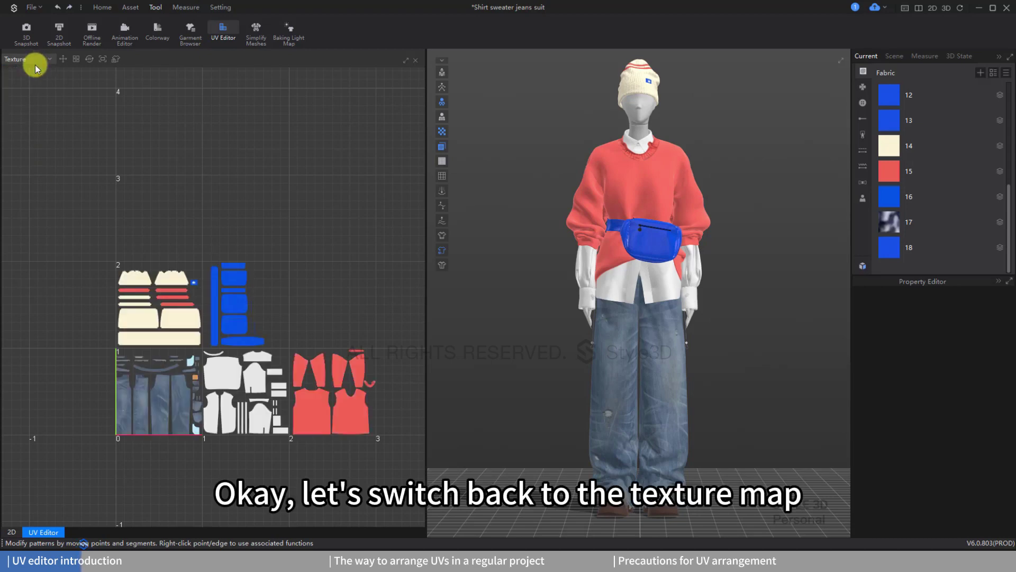
Move the red sweater's UV patterns two quadrants up and two quadrants left with UV Transform, using a distance of 1.
click(63, 62)
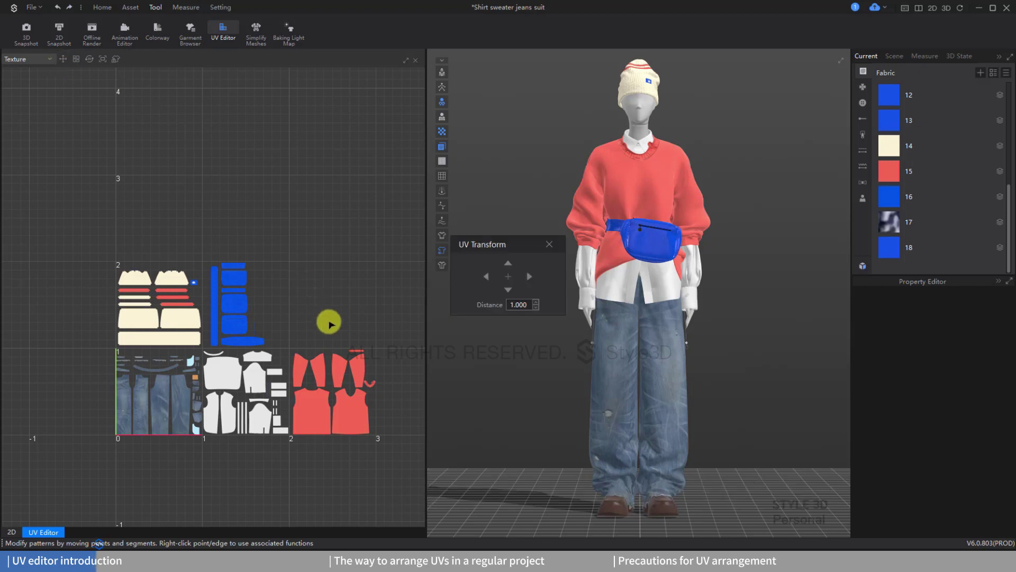
middle_drag(330, 322, 309, 301)
drag(380, 306, 271, 434)
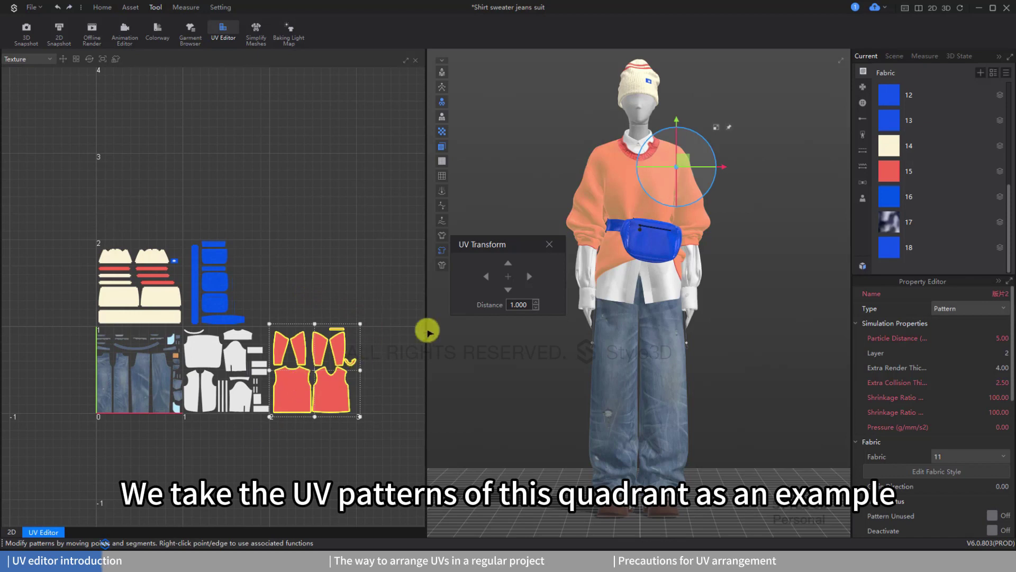
drag(536, 304, 493, 302)
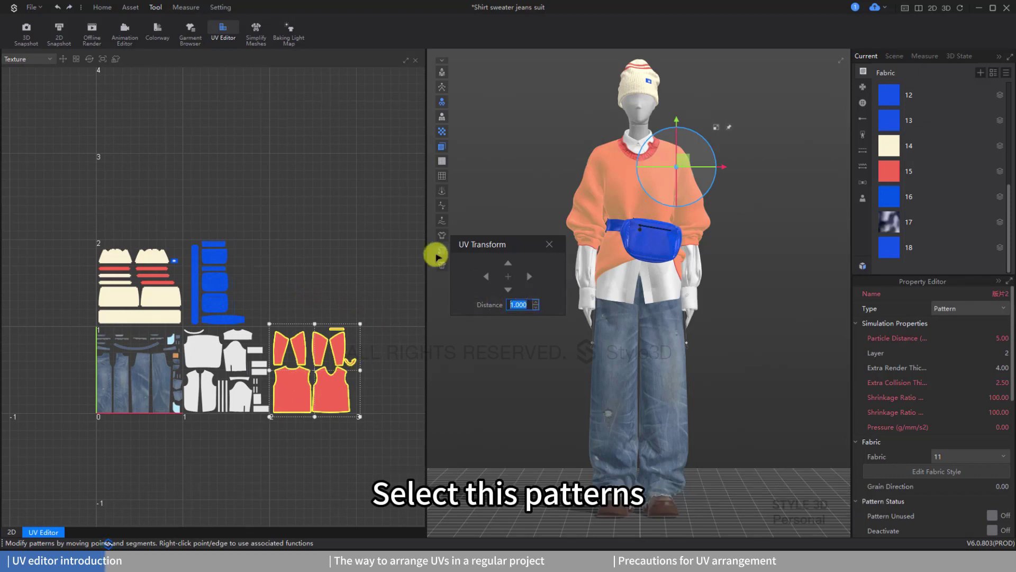
text(1)
key(Return)
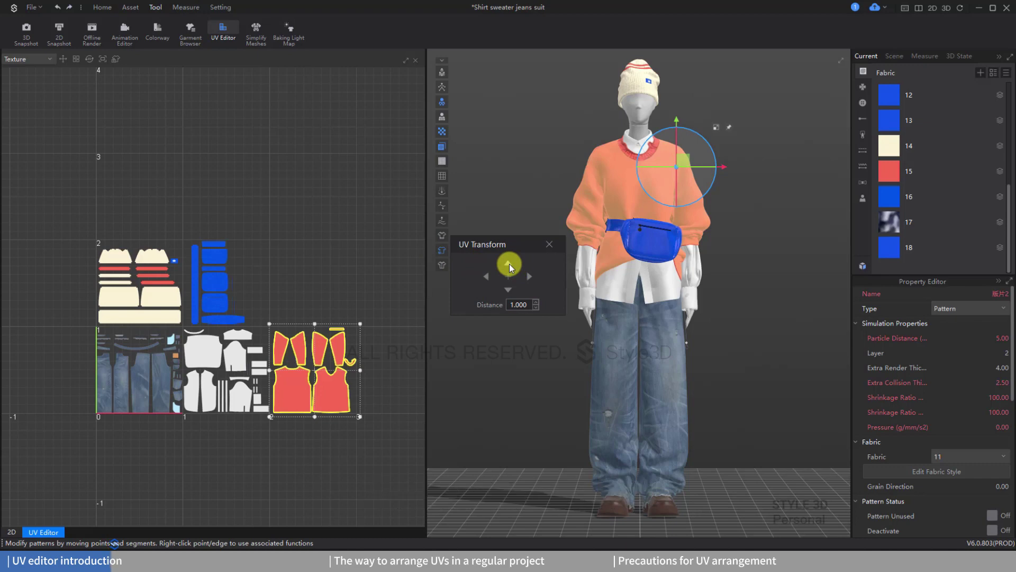
click(509, 264)
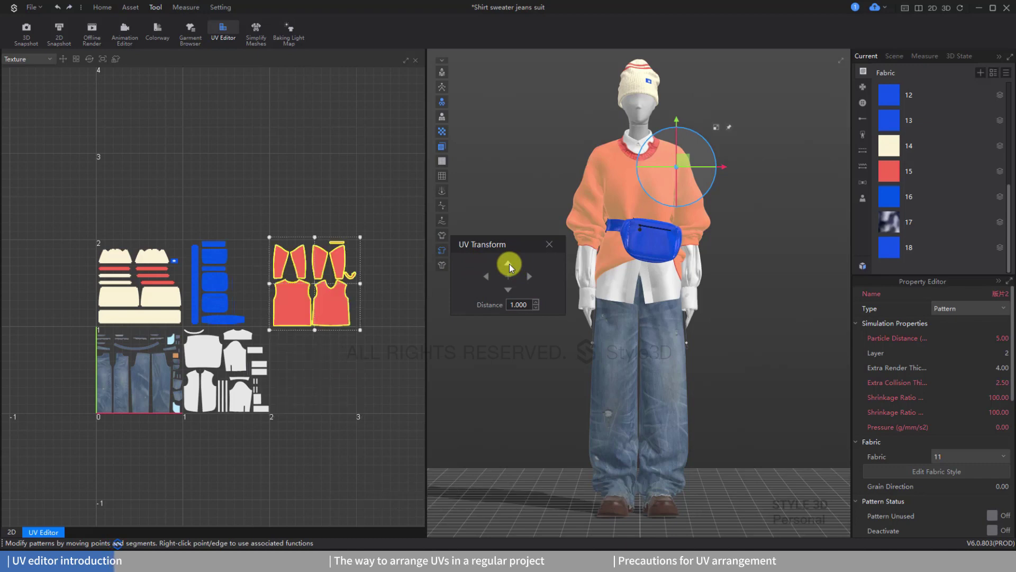
click(508, 264)
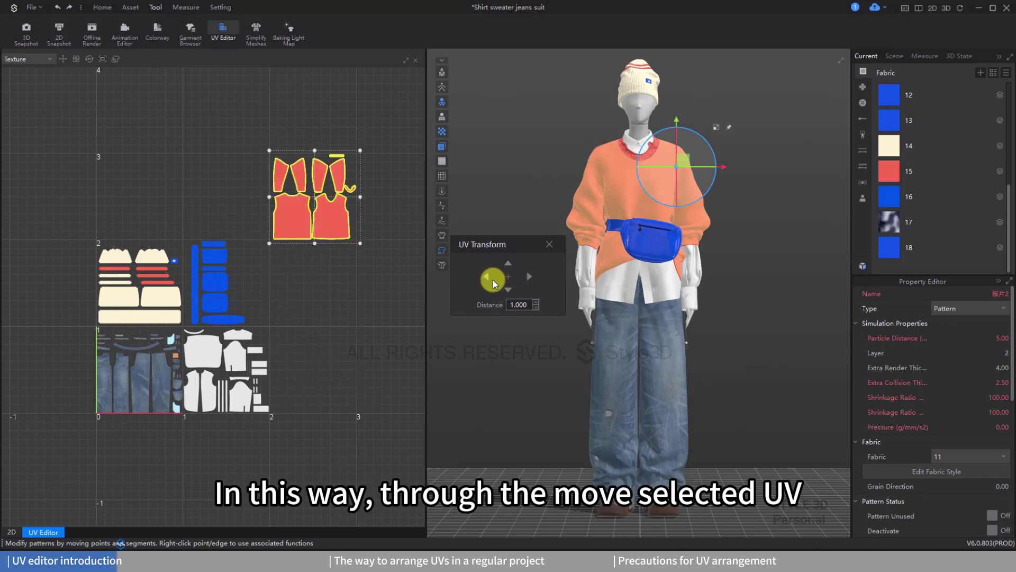
click(486, 277)
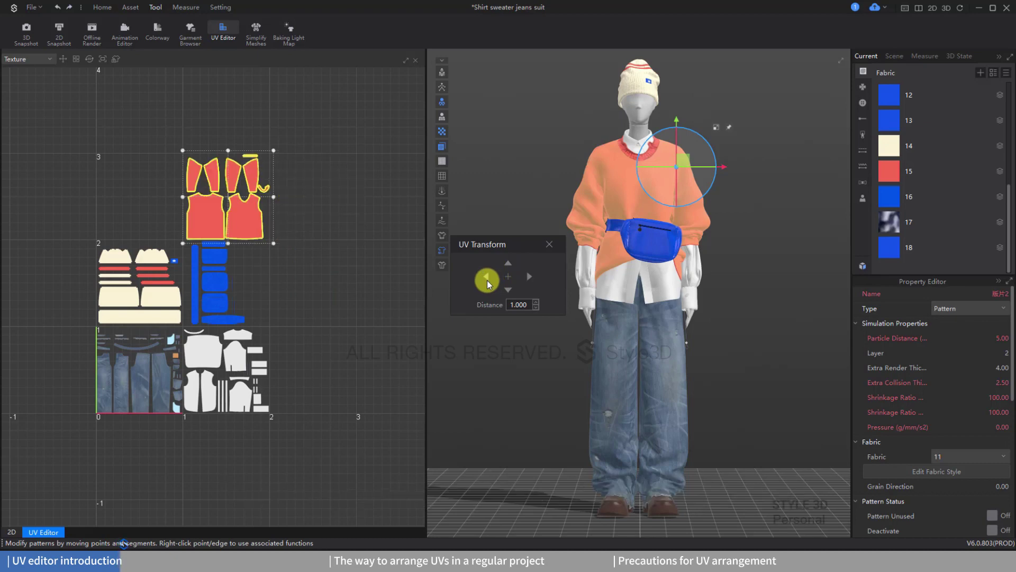
click(486, 280)
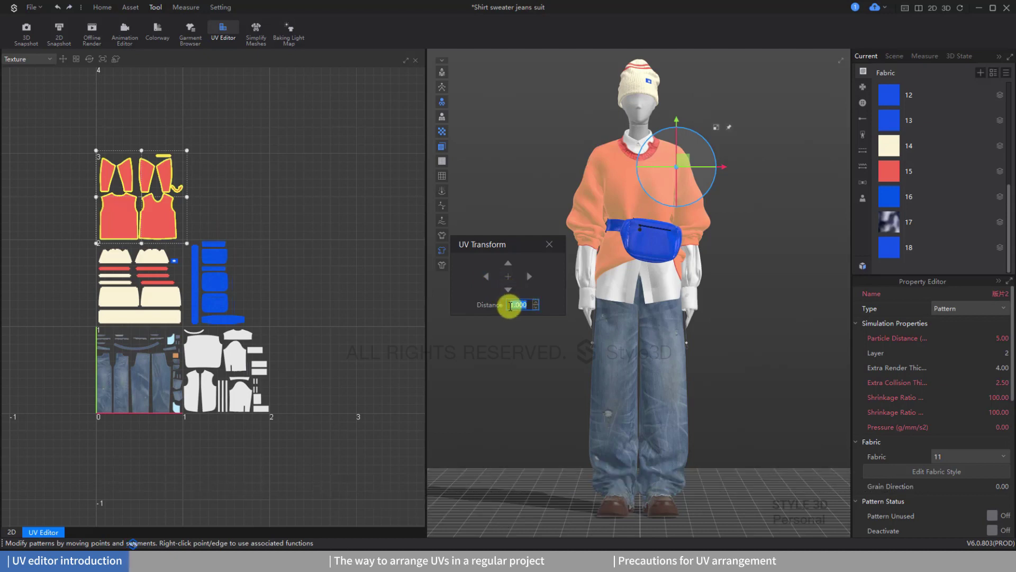
Set the UV Transform distance to 2, move the sweater's UV patterns once right and once down, and close the transform.
drag(522, 303, 510, 306)
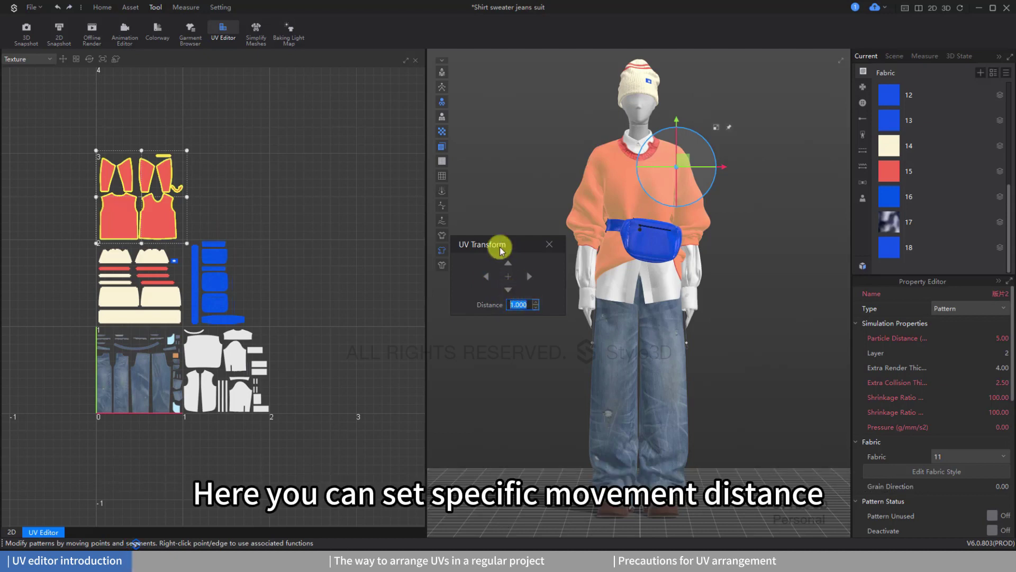
text(2)
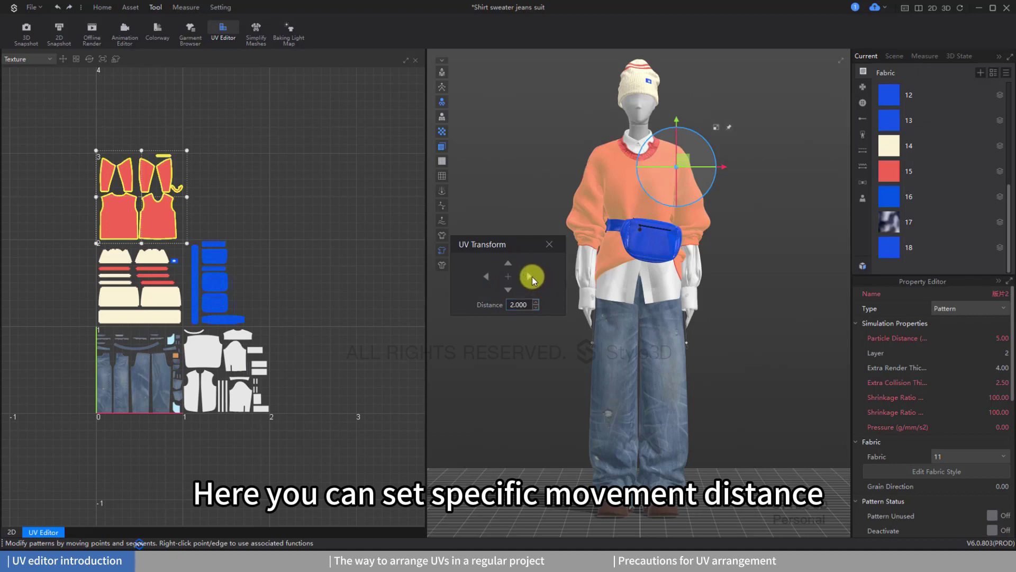
click(530, 276)
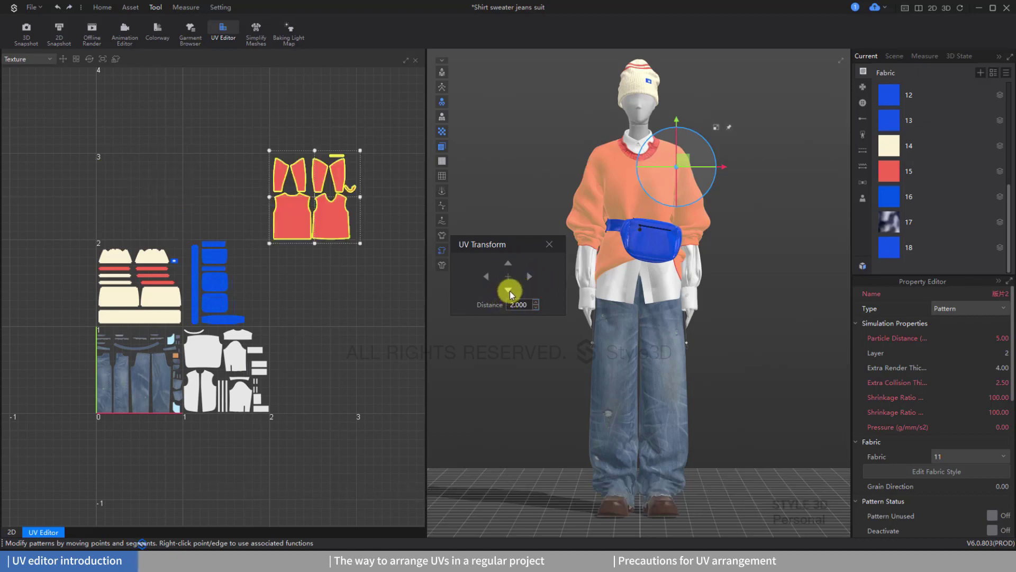
click(508, 290)
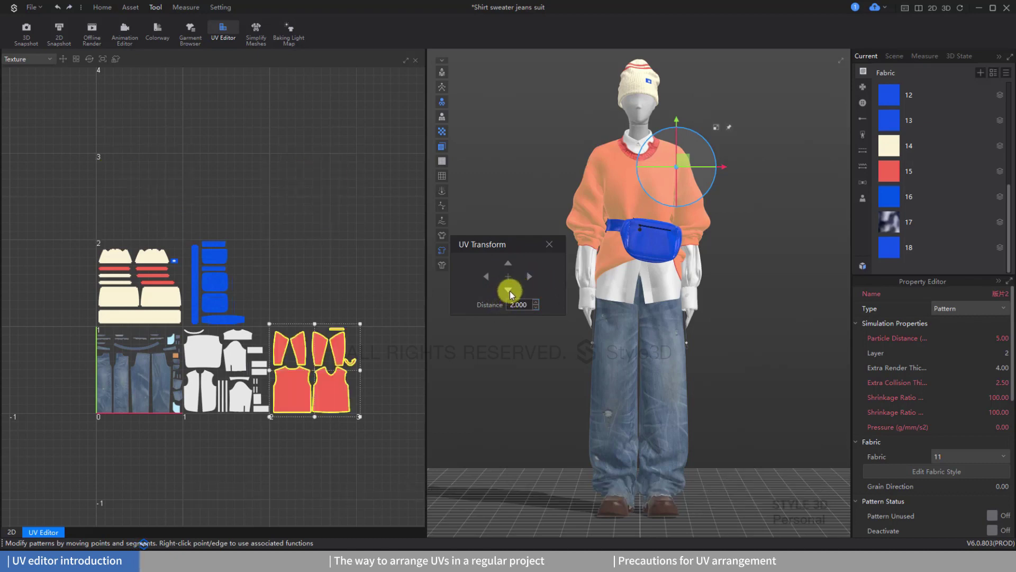
click(549, 244)
Select all UV patterns and automatically arrange them inside the 0–1 quadrant.
scroll(80, 71, down, 2)
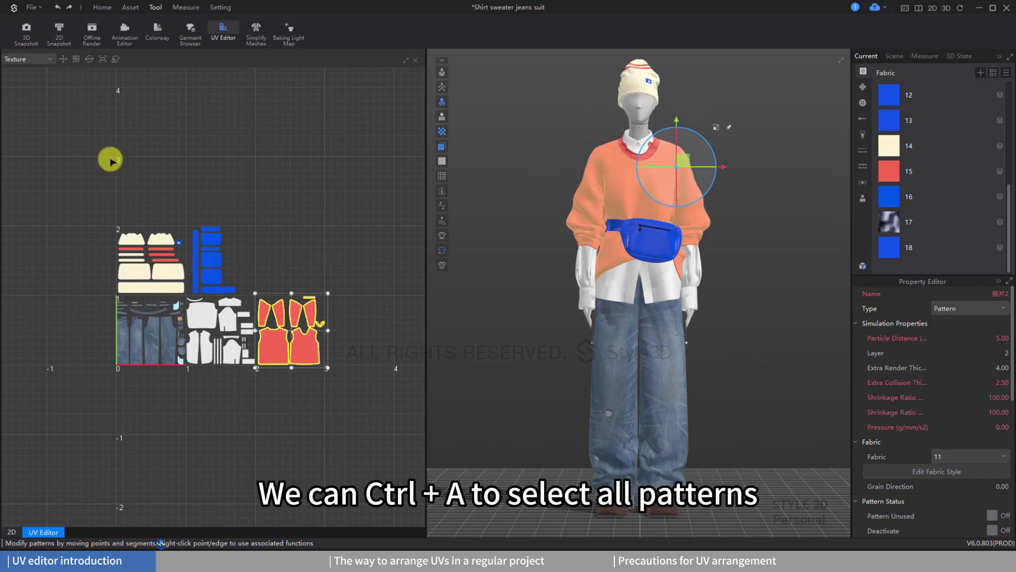
key(ctrl+a)
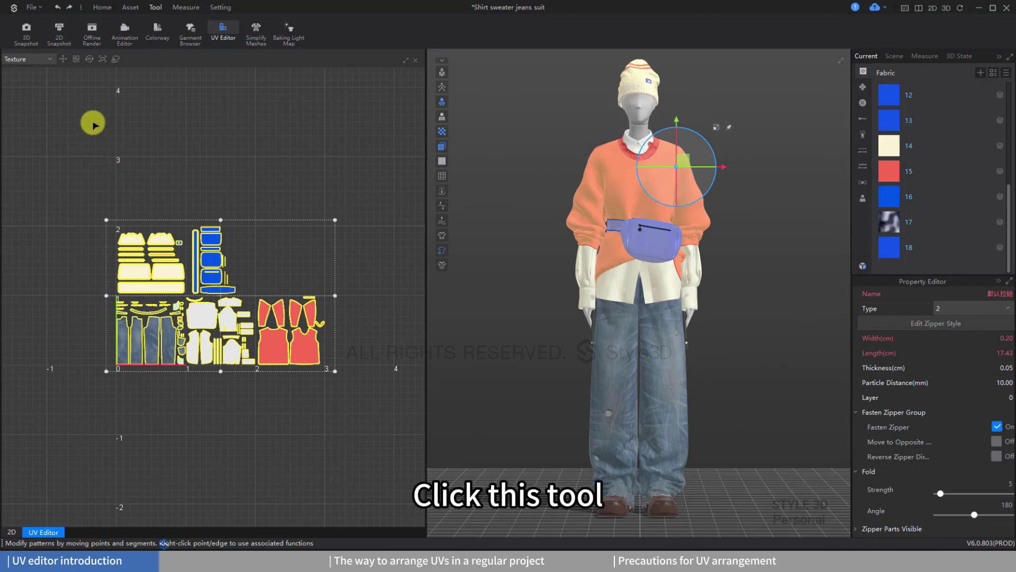
click(74, 62)
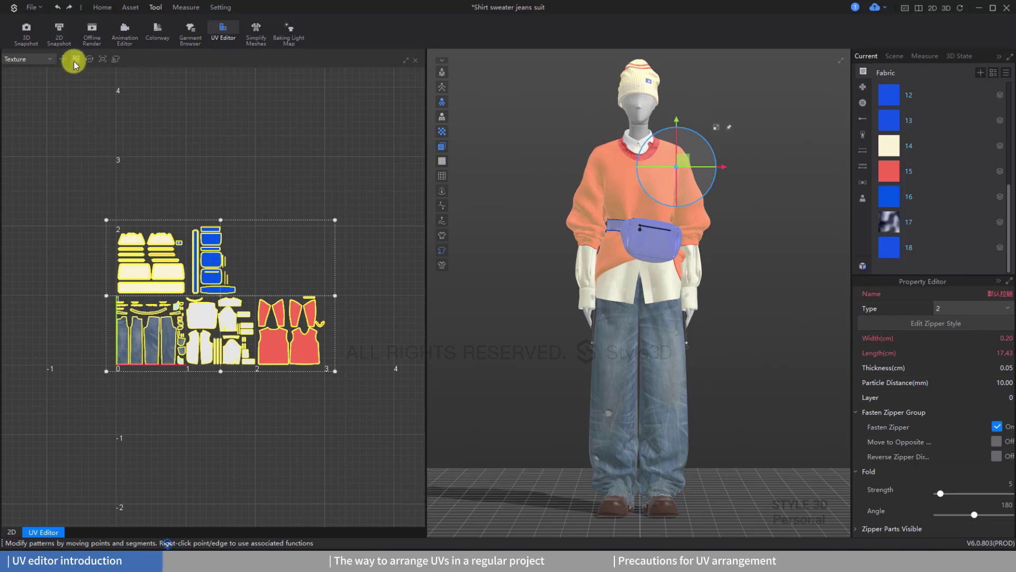
click(84, 134)
scroll(87, 149, up, 3)
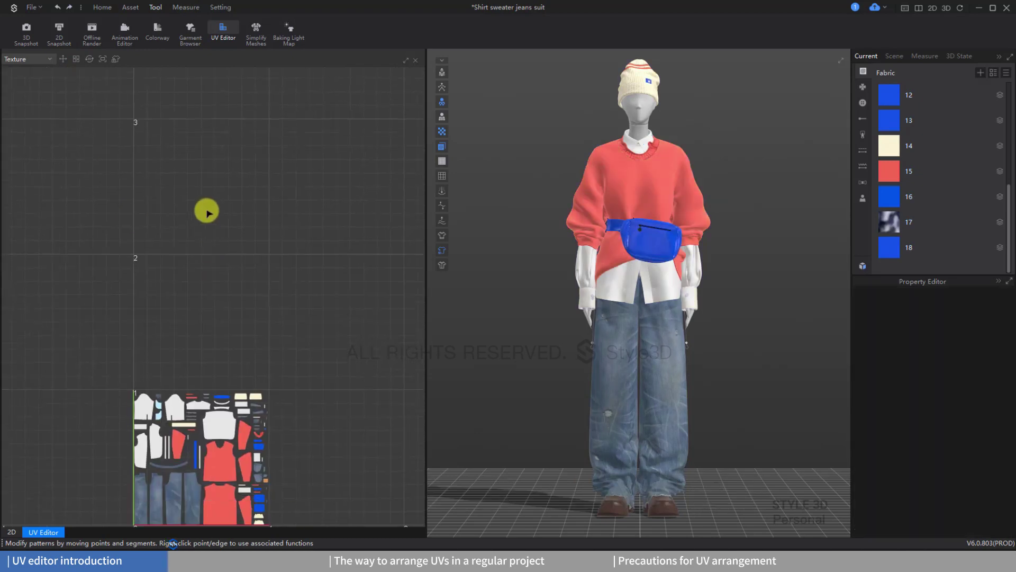
scroll(211, 303, up, 3)
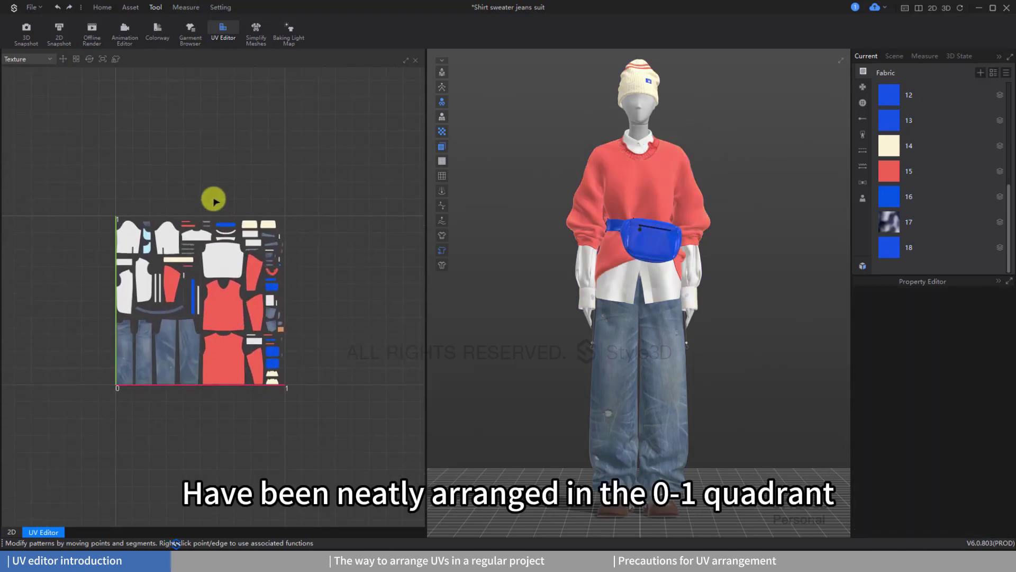
middle_drag(210, 244, 228, 221)
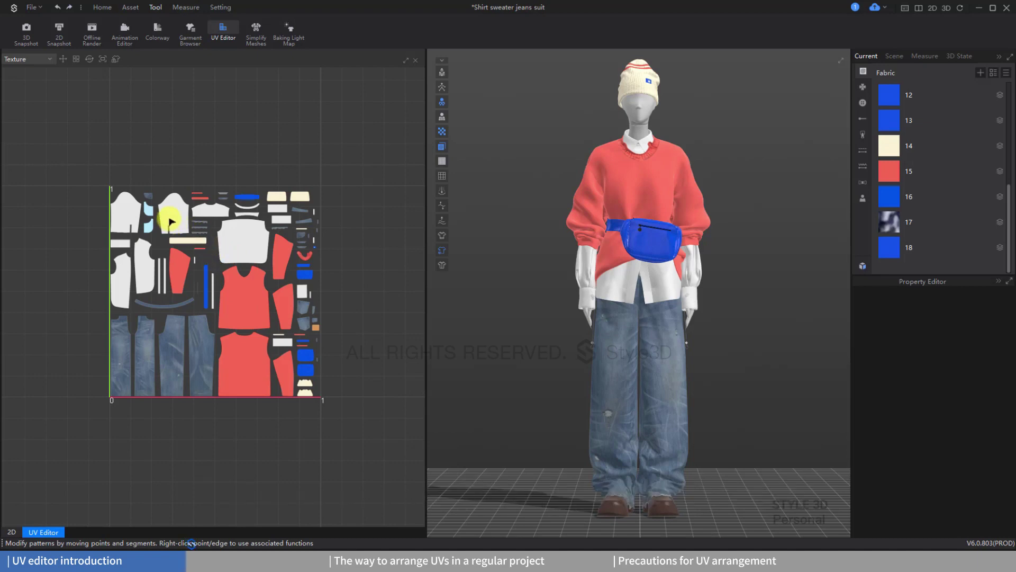
Reset all UVs to the 2D arrangement and compare their layout with the patterns in the 2D window.
scroll(171, 221, down, 2)
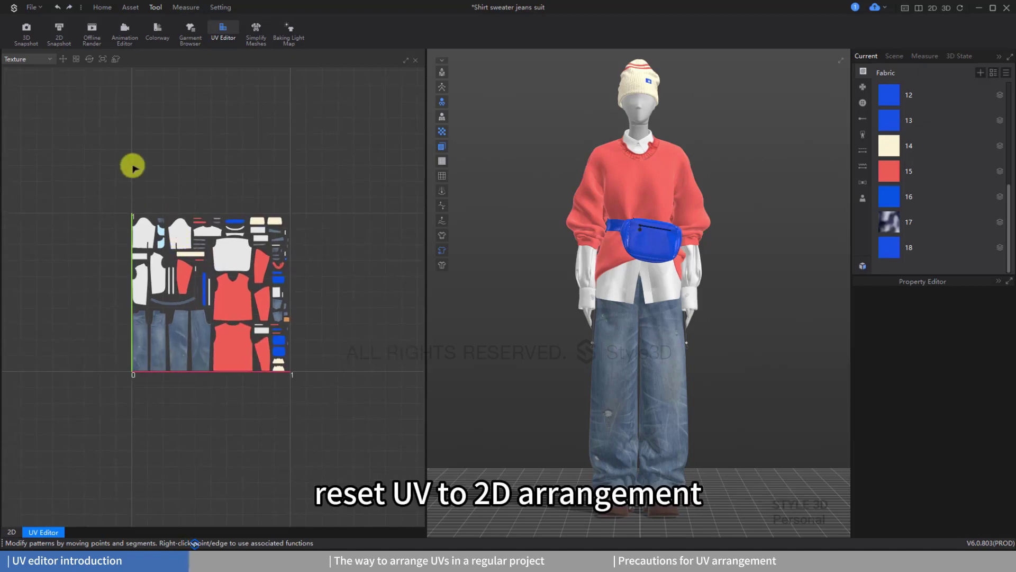
click(88, 63)
scroll(143, 125, down, 5)
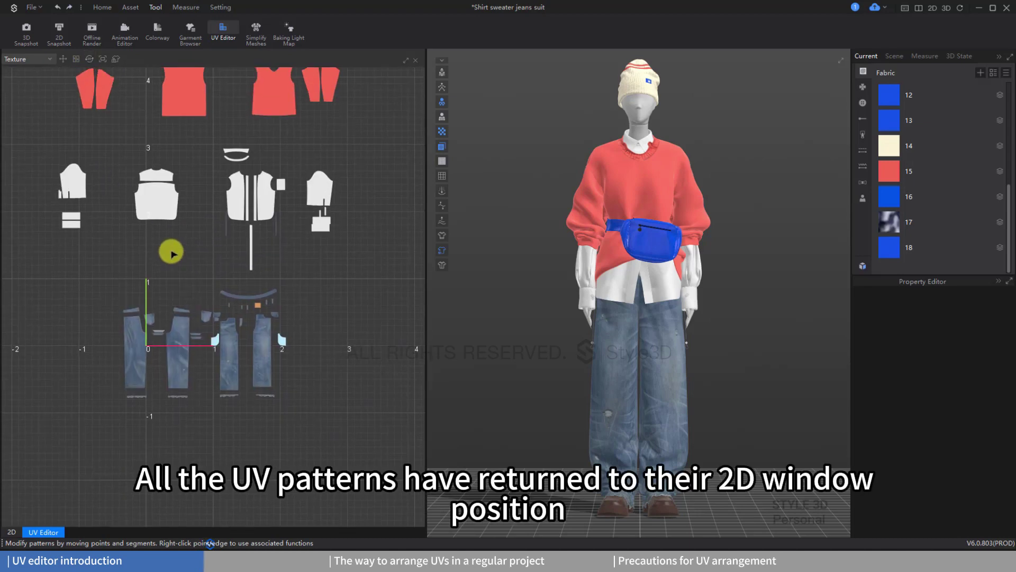
middle_drag(176, 256, 190, 344)
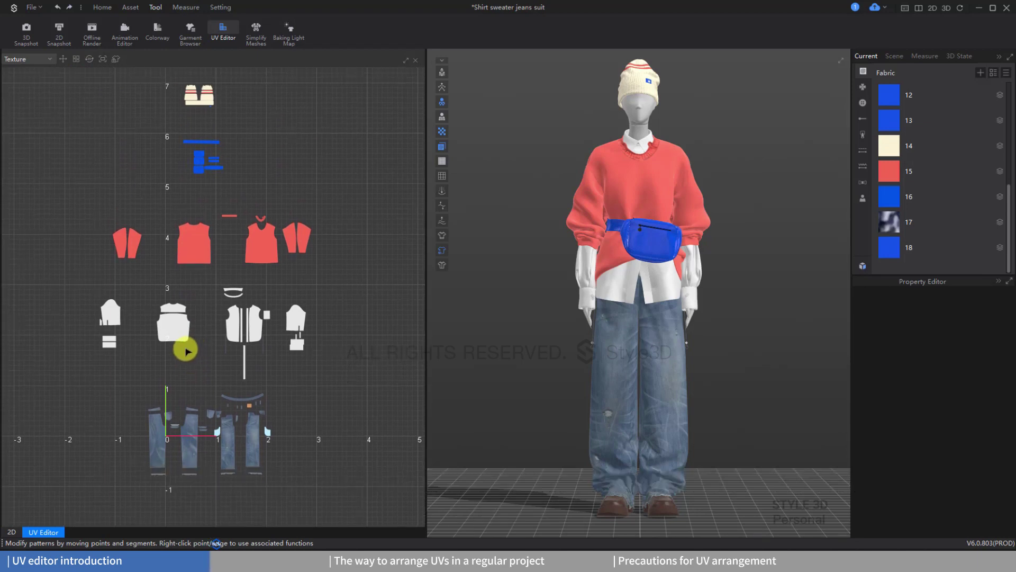
click(11, 532)
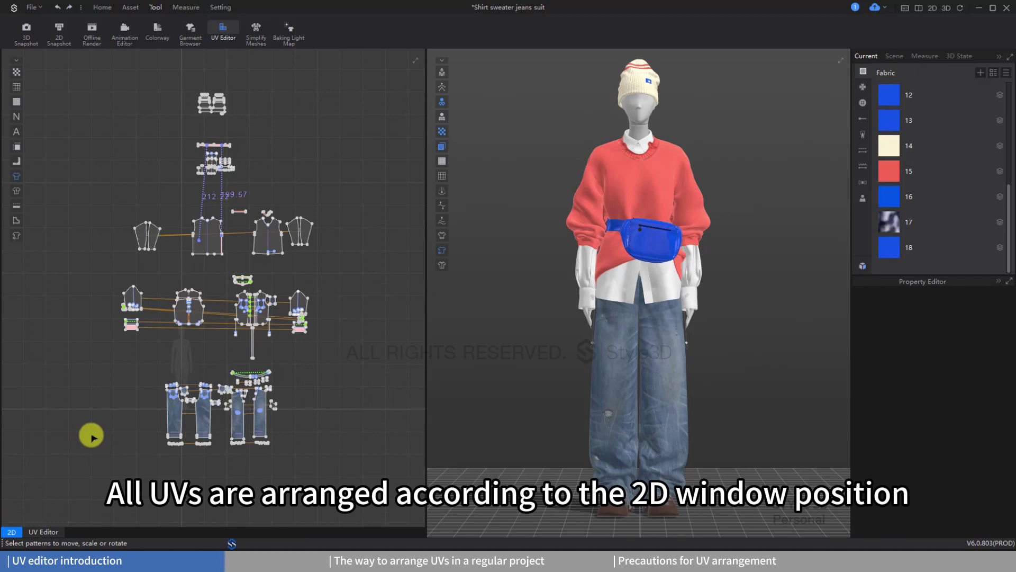
click(41, 534)
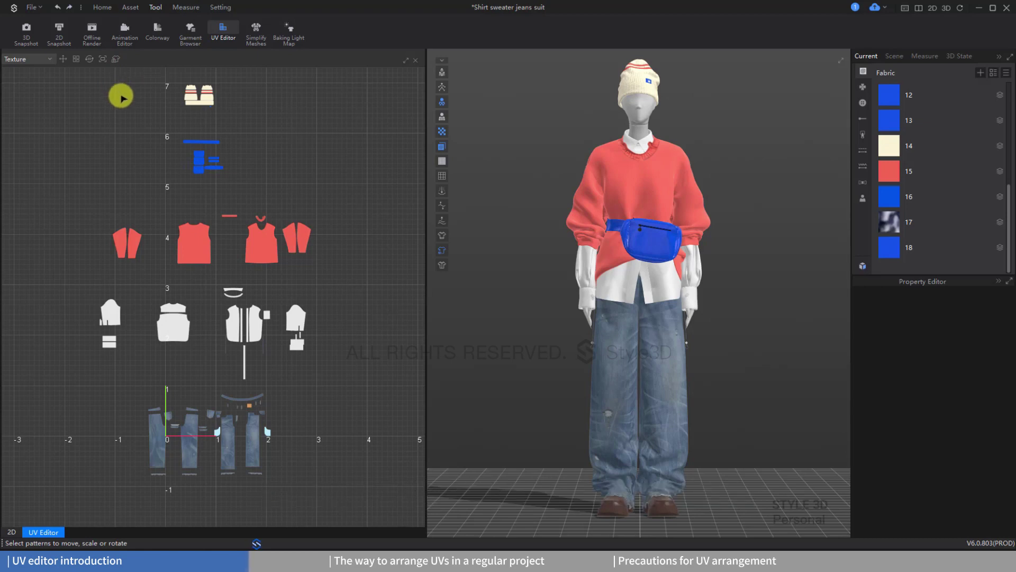
Fit all UV patterns into the 0–1 quadrant in their 2D layout, using UV Arrangement with Absolute Length 0.00.
key(ctrl+a)
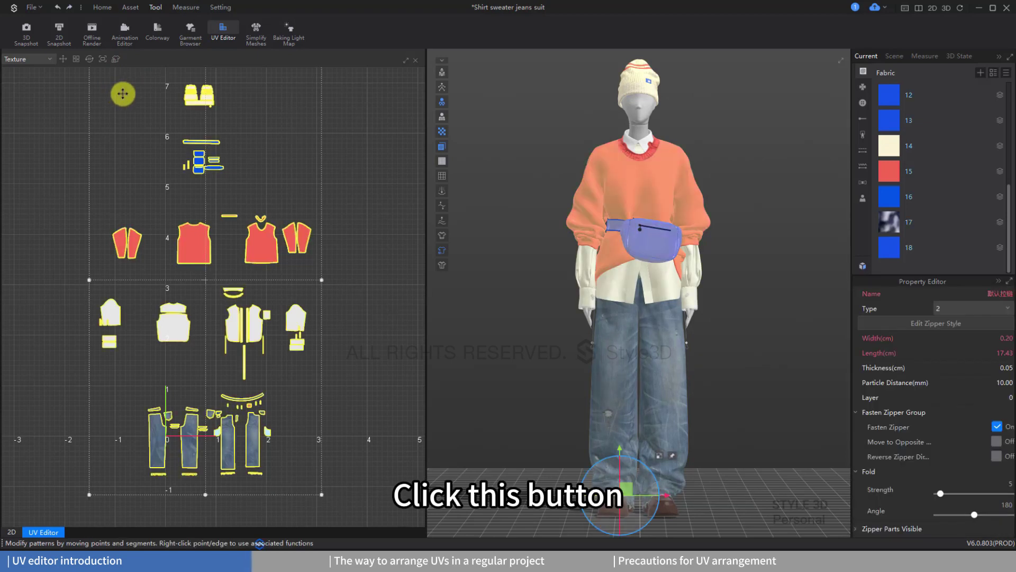
click(103, 62)
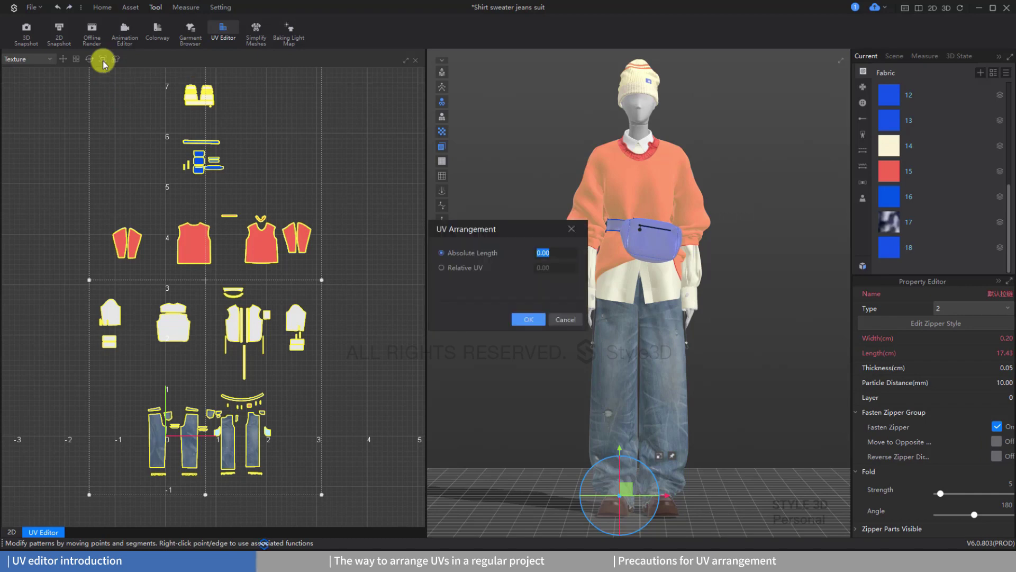
click(528, 319)
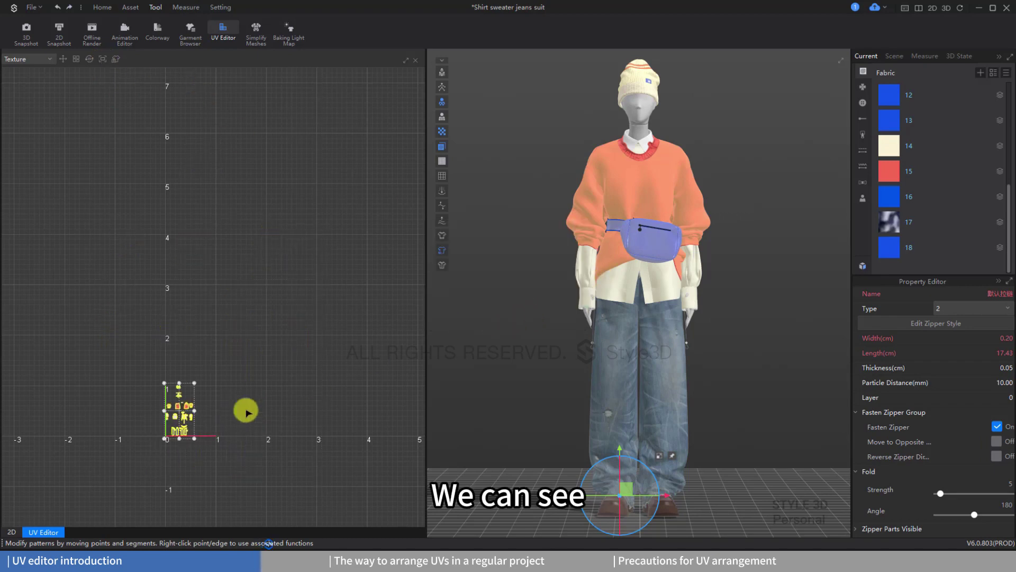
scroll(174, 418, up, 2)
scroll(174, 422, up, 4)
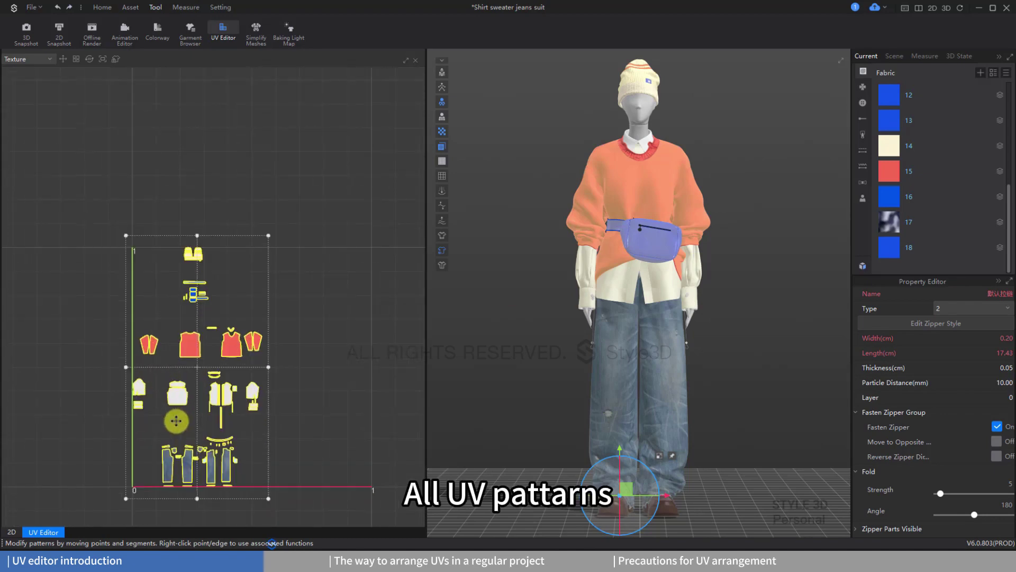
Bake Texture and Normal PBR maps for all tiles, size 4096 px and bleeding 5, saved as "Shirt sweater jeans suit" in the texture folder.
click(350, 413)
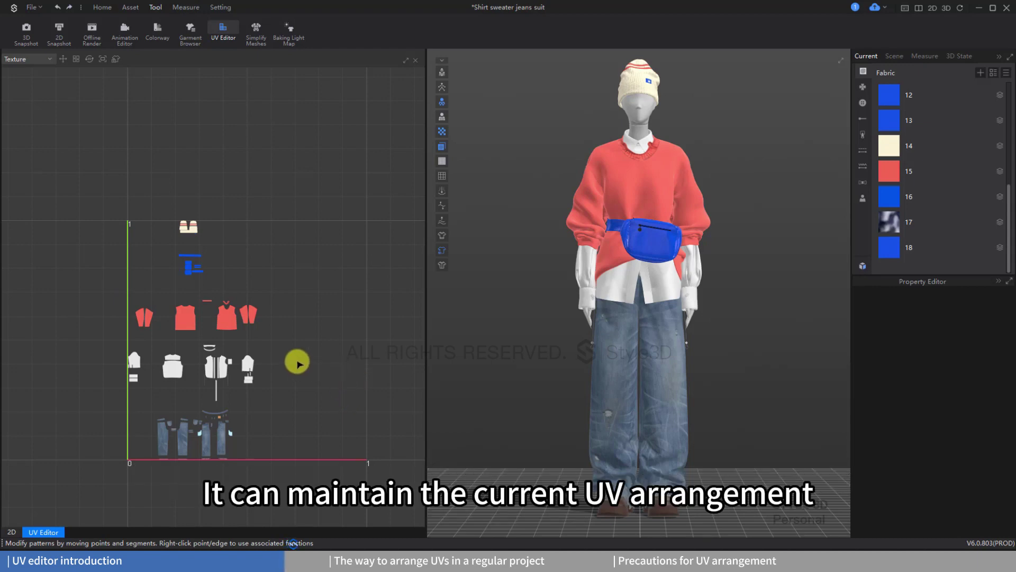
click(116, 59)
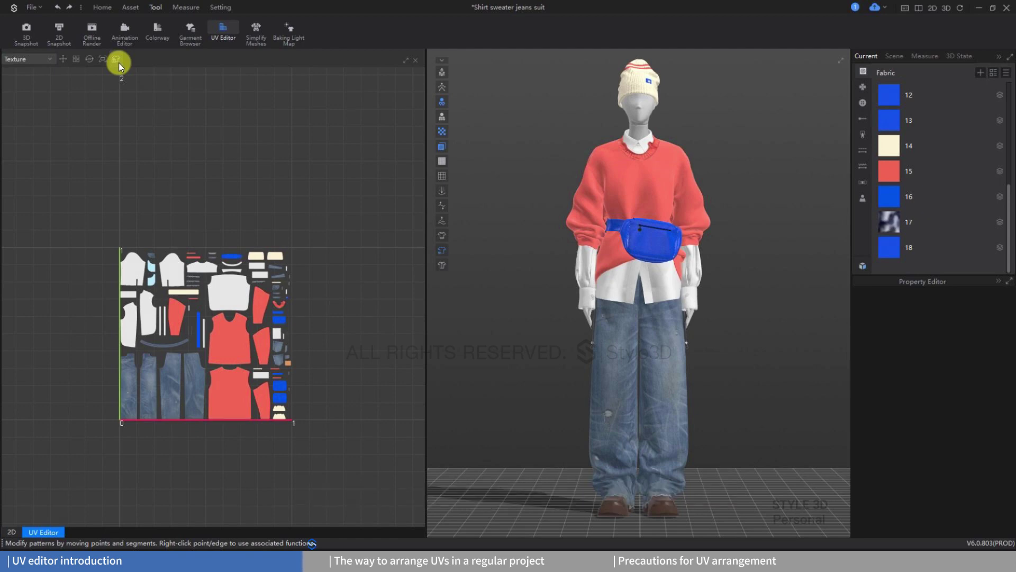
click(117, 61)
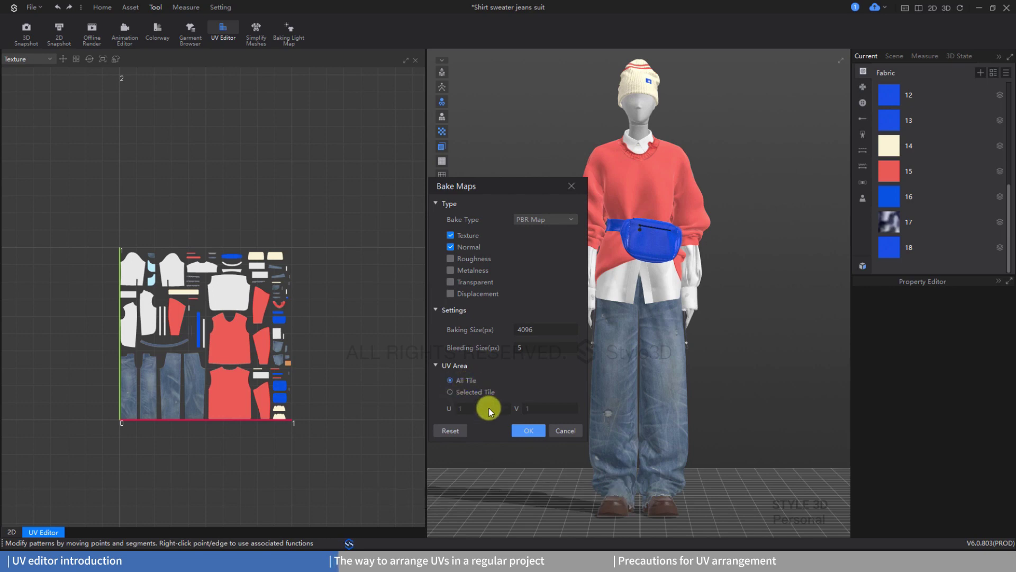
click(530, 430)
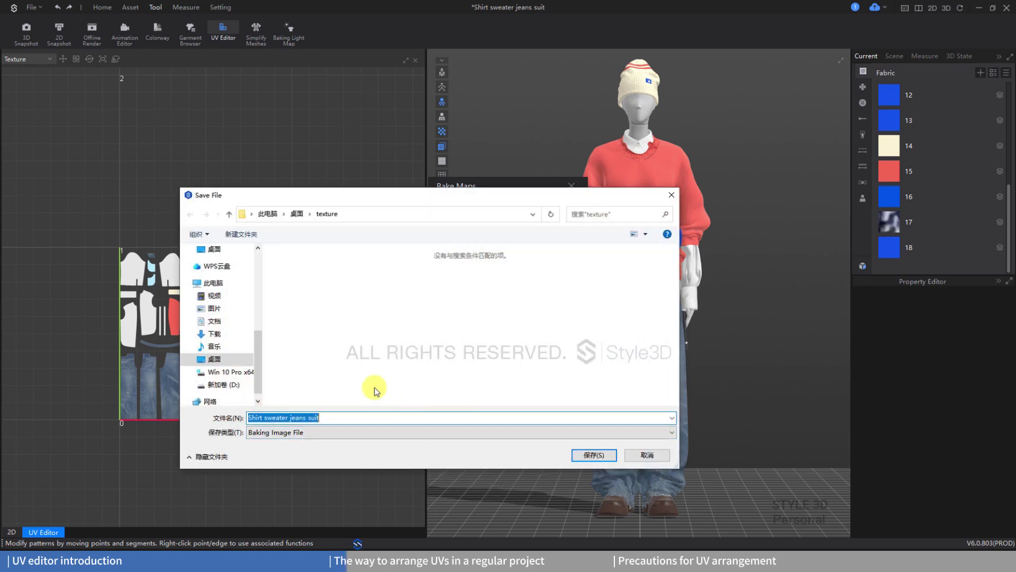
click(612, 455)
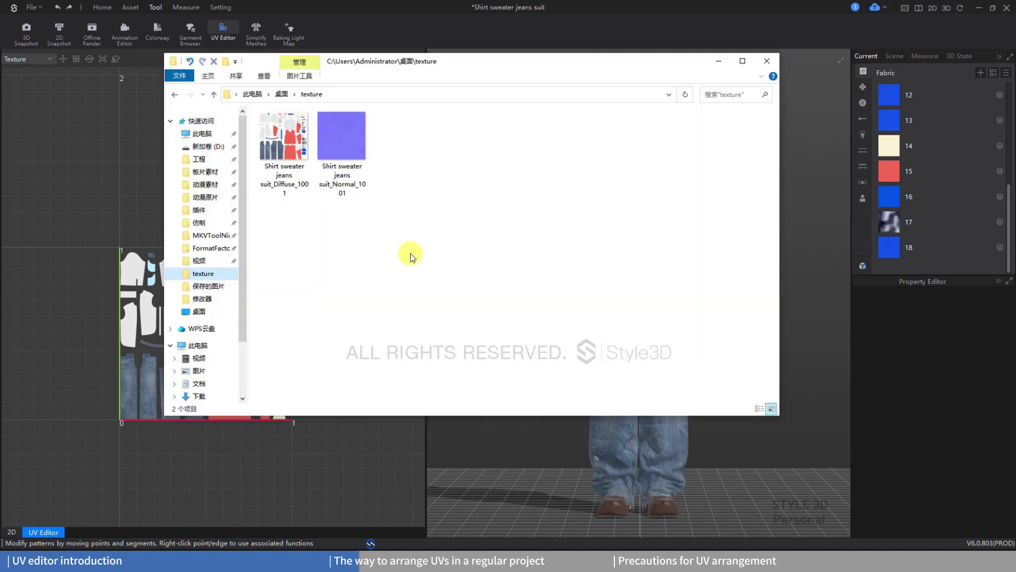
Inspect the baked Diffuse and Normal images in the texture folder, and return to the UV Editor.
double_click(295, 138)
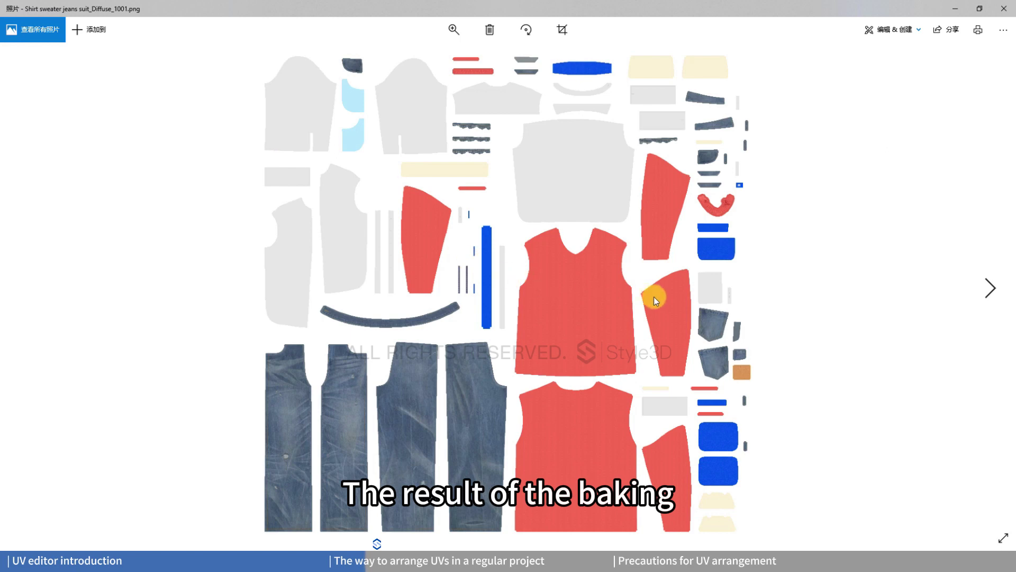
click(990, 285)
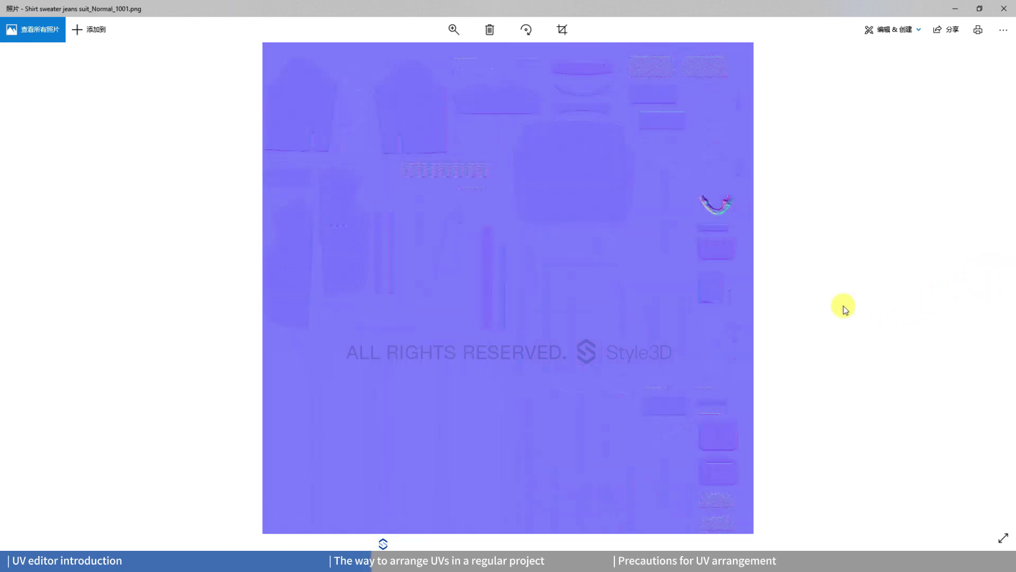
key(Left)
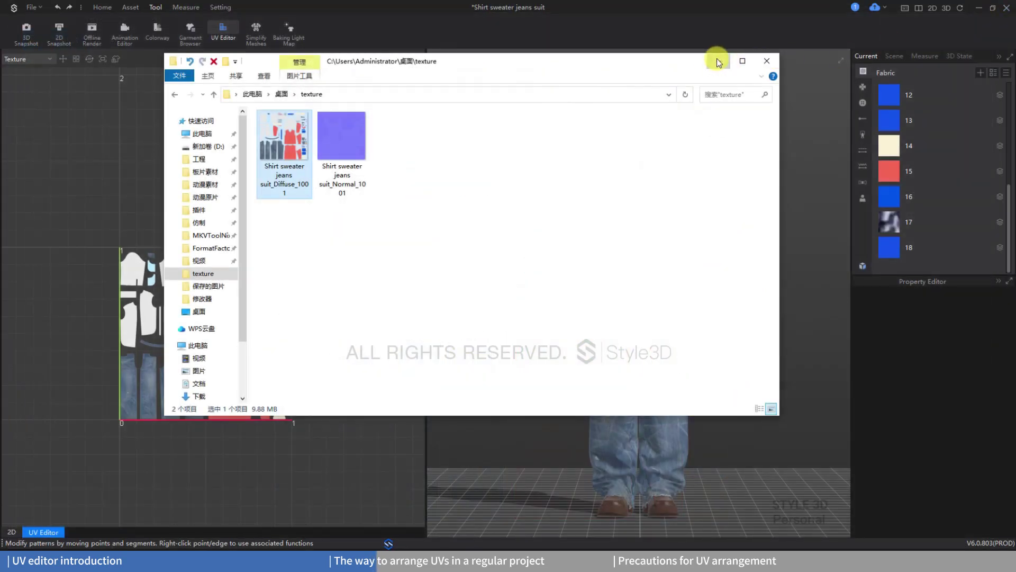
click(719, 63)
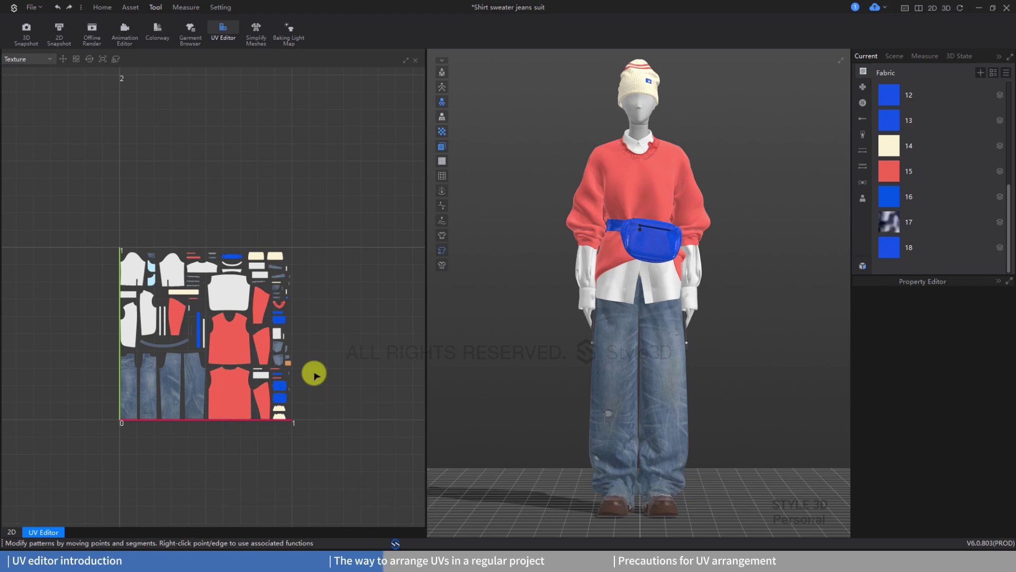
Reset all UVs to match the pattern positions in the 2D window and review the layout of each garment.
scroll(182, 316, down, 2)
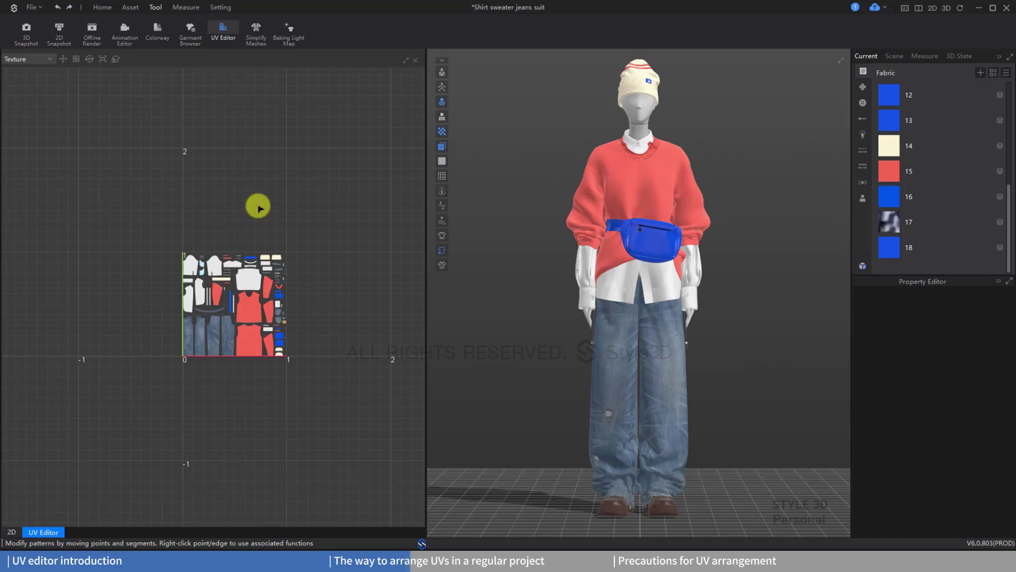
click(90, 60)
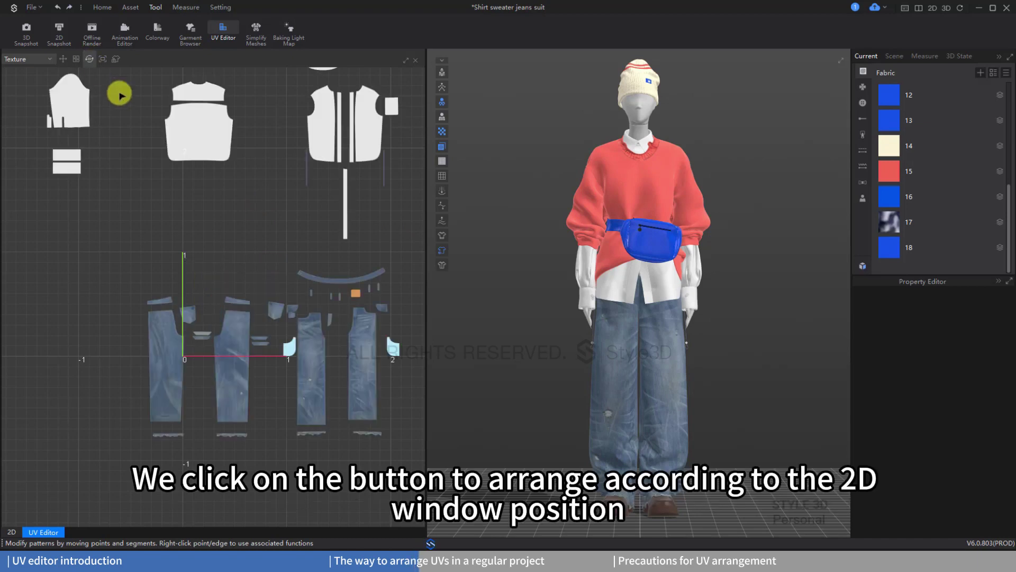
scroll(217, 166, down, 5)
middle_drag(222, 169, 219, 233)
middle_drag(233, 196, 240, 277)
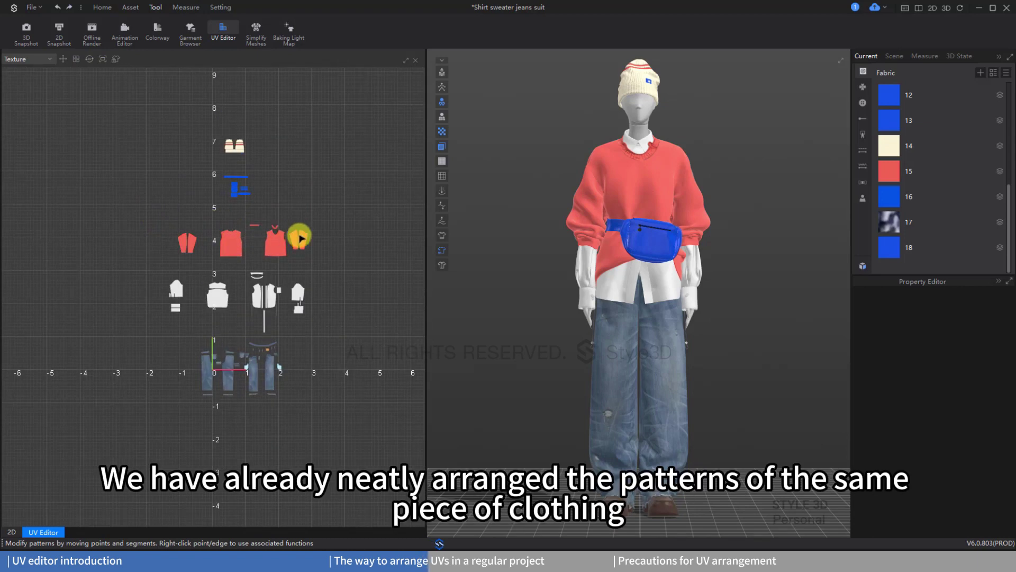
middle_drag(306, 245, 296, 276)
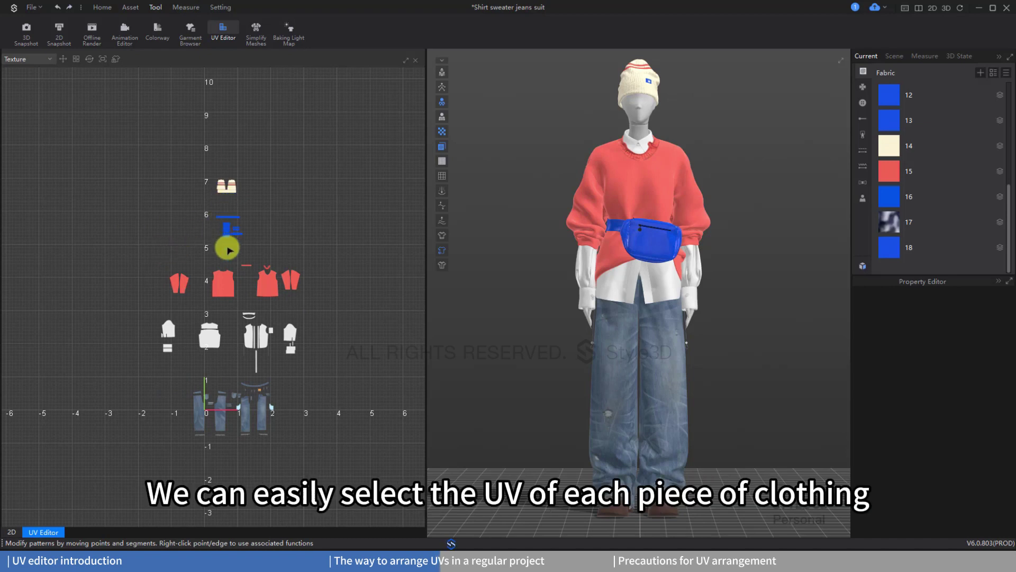
scroll(229, 248, down, 2)
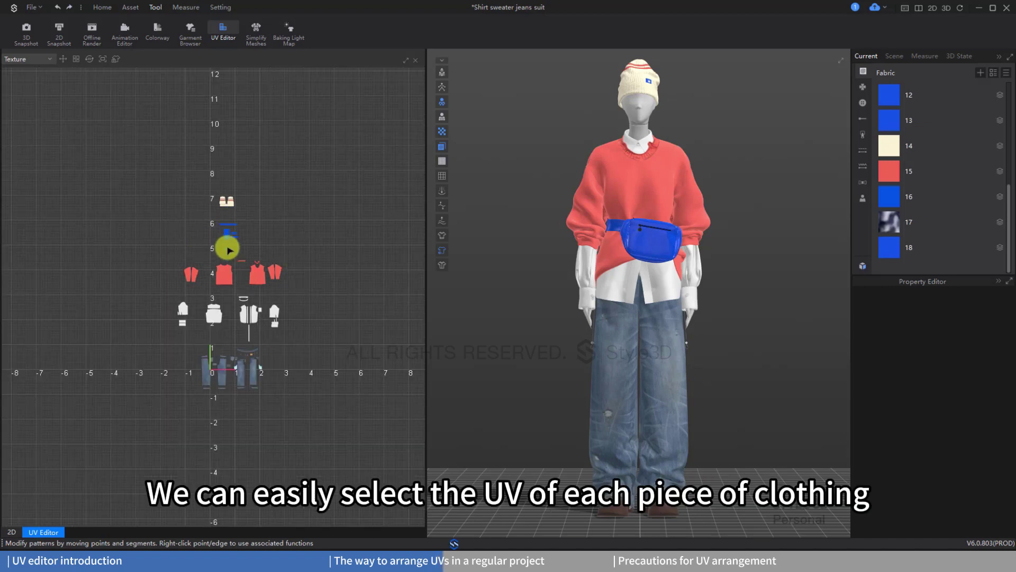
Move all UV patterns together about 3.6 units left, clear of the 0–1 quadrant, and deselect them.
key(ctrl+a)
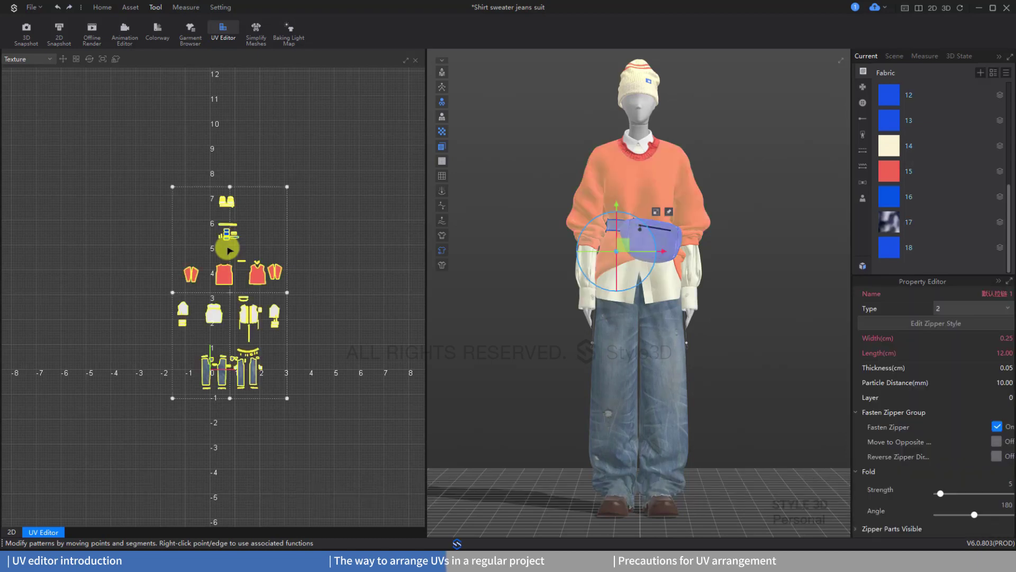
drag(229, 271, 148, 267)
middle_drag(203, 271, 179, 235)
scroll(176, 255, up, 7)
scroll(176, 255, down, 3)
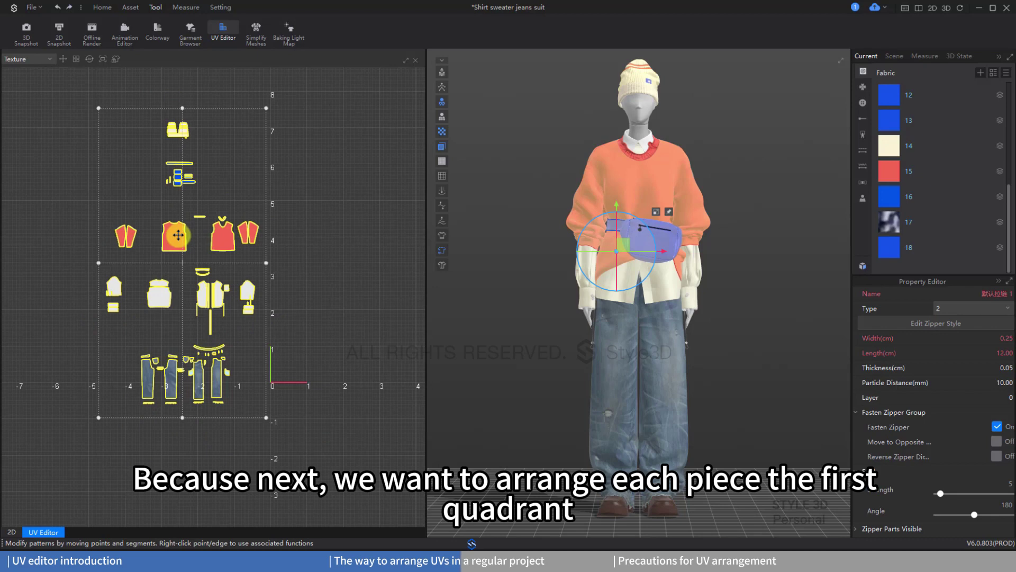
drag(178, 234, 166, 235)
click(206, 193)
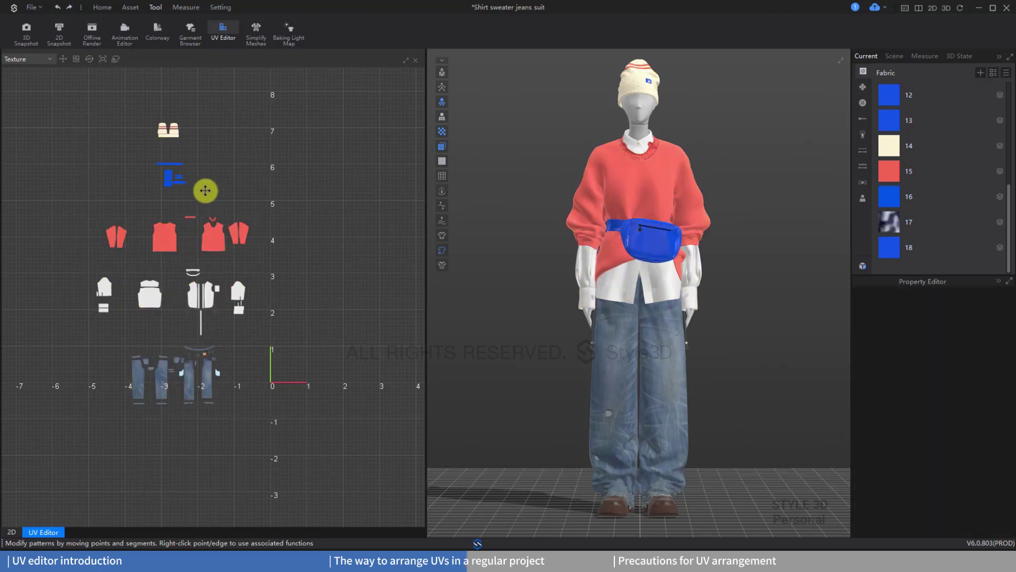
Select all of the knit hat's UV patterns and automatically arrange them inside the 0–1 quadrant.
scroll(186, 245, up, 5)
scroll(156, 221, up, 3)
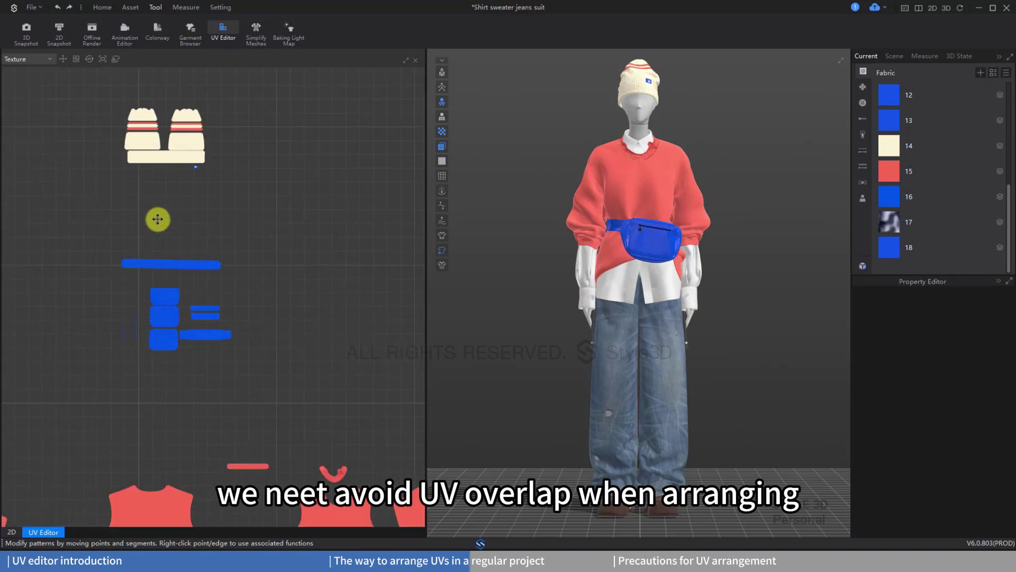
middle_drag(156, 224, 174, 292)
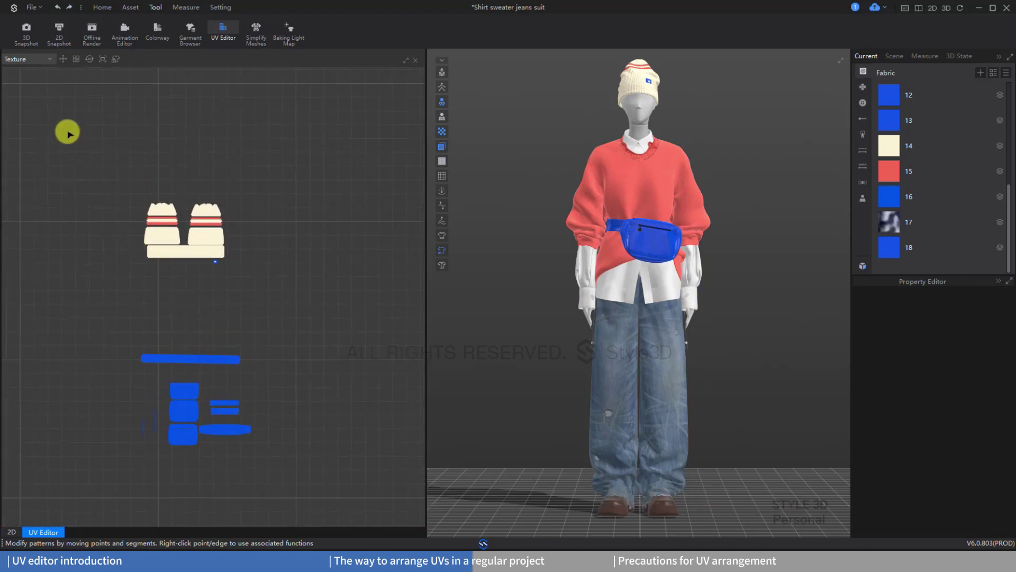
drag(66, 130, 335, 317)
middle_drag(296, 302, 322, 287)
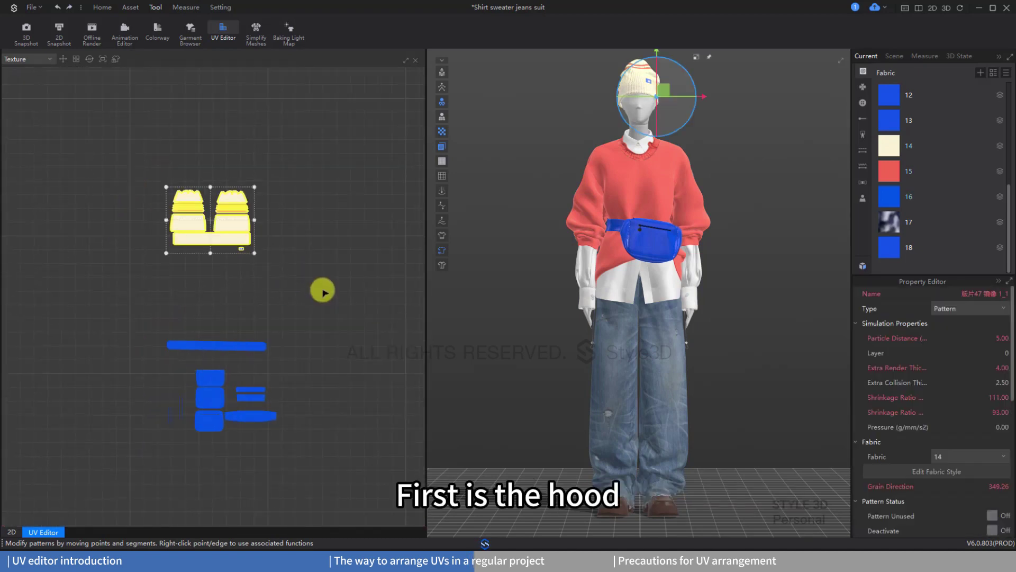
click(76, 60)
scroll(214, 266, down, 3)
scroll(227, 278, down, 3)
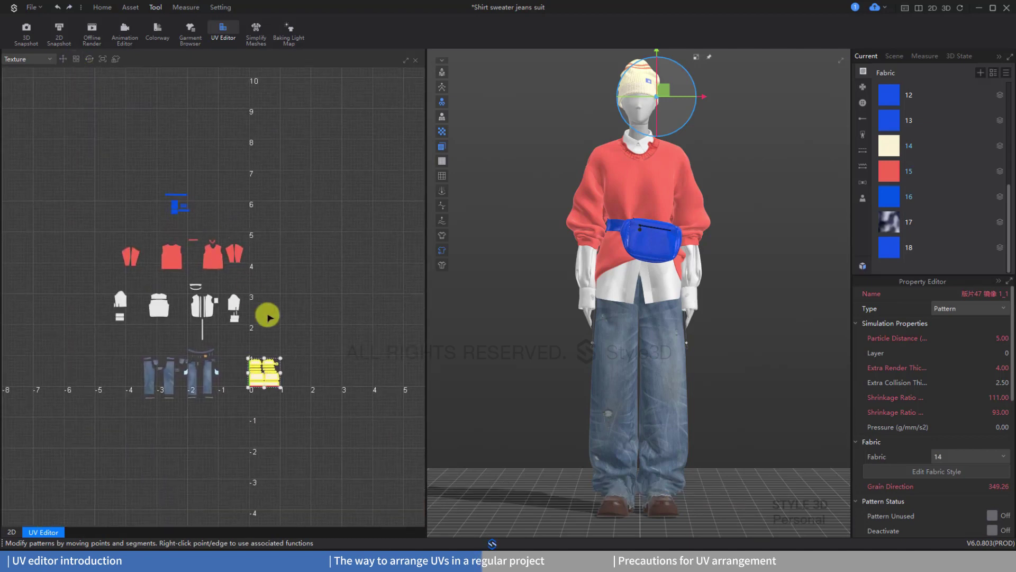
scroll(284, 365, up, 2)
scroll(281, 319, up, 3)
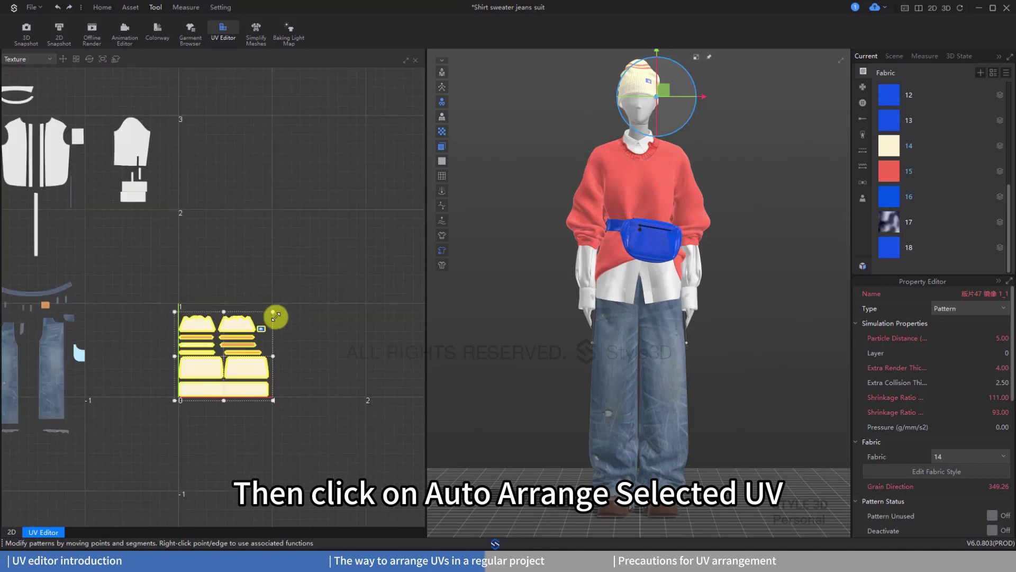
scroll(318, 321, up, 1)
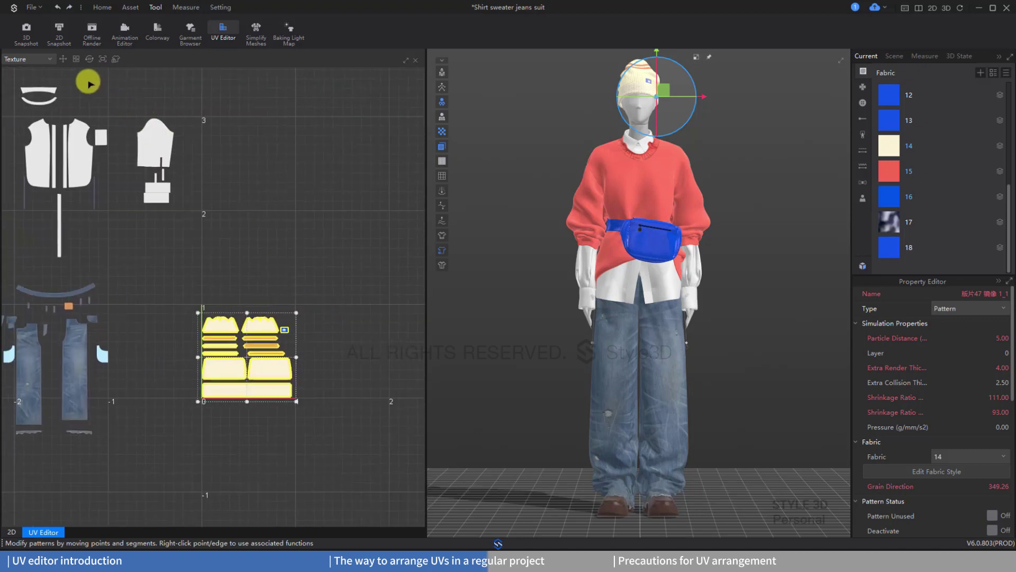
Move the hat's UV patterns up one quadrant using UV Transform with a distance of 1.000.
click(68, 61)
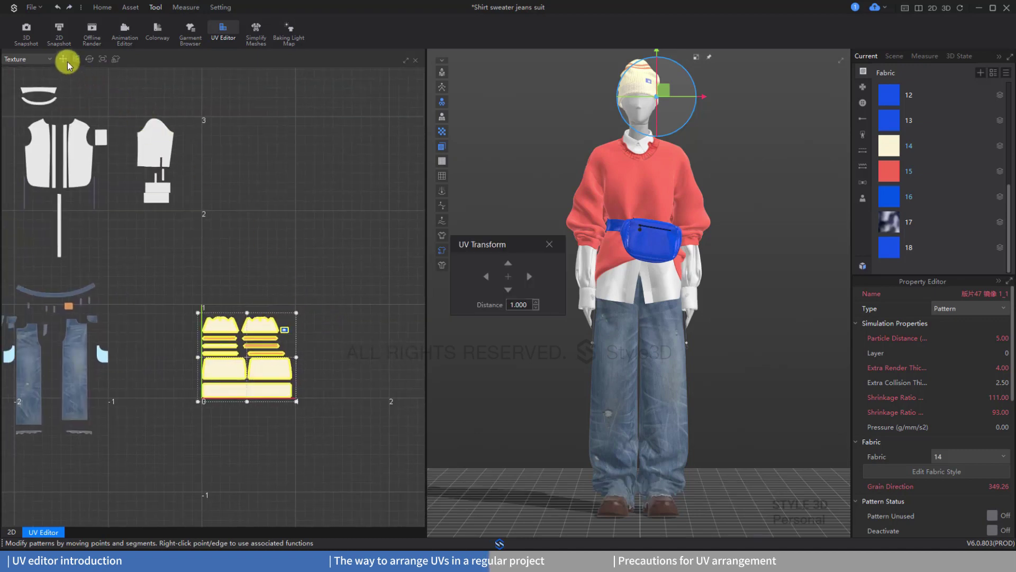
click(509, 262)
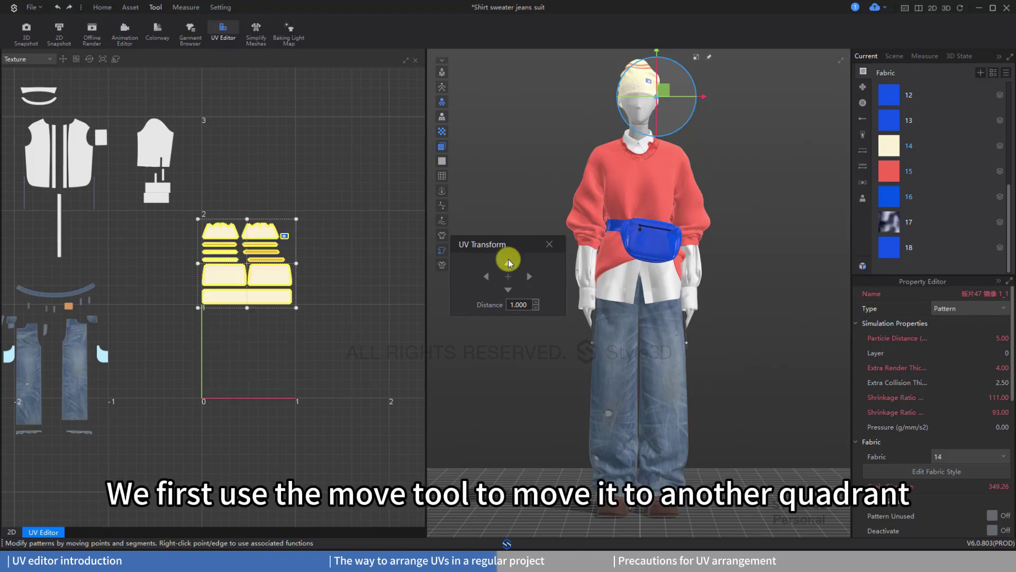
scroll(335, 318, down, 5)
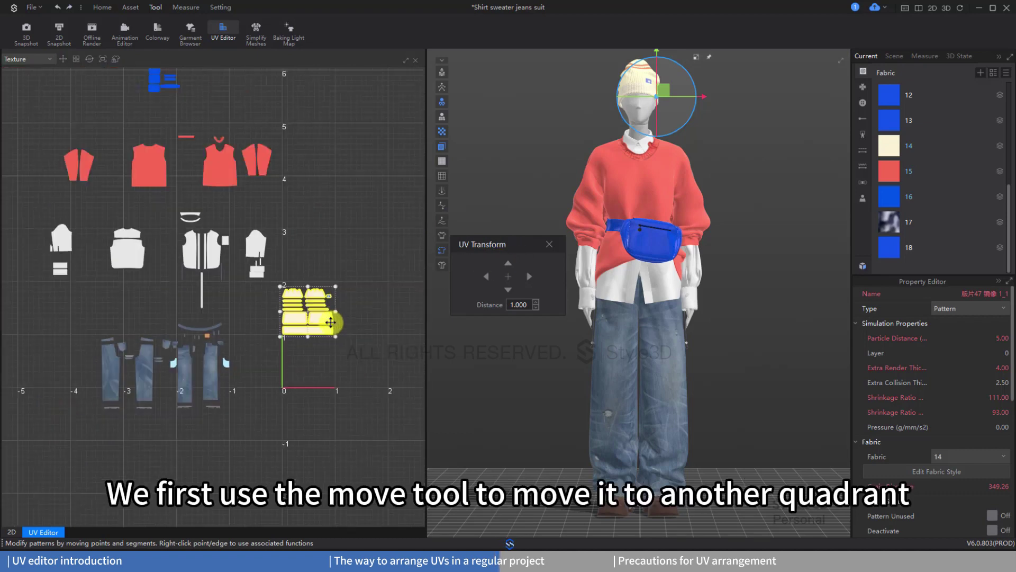
Auto-arrange the waist bag's UV patterns in the 0–1 quadrant, and move them up 1 and right 1 with UV Transform.
scroll(214, 217, up, 5)
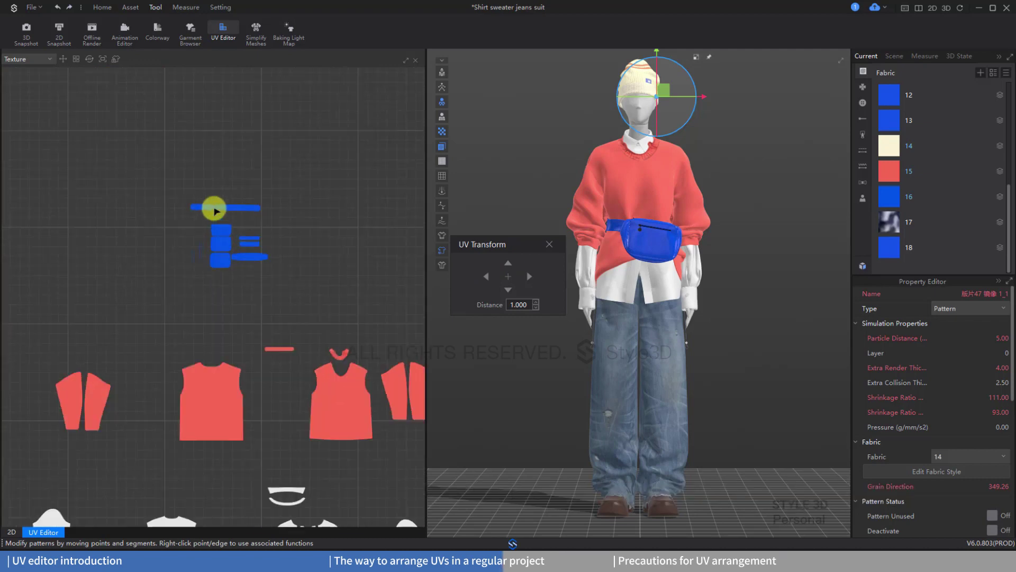
drag(108, 153, 383, 341)
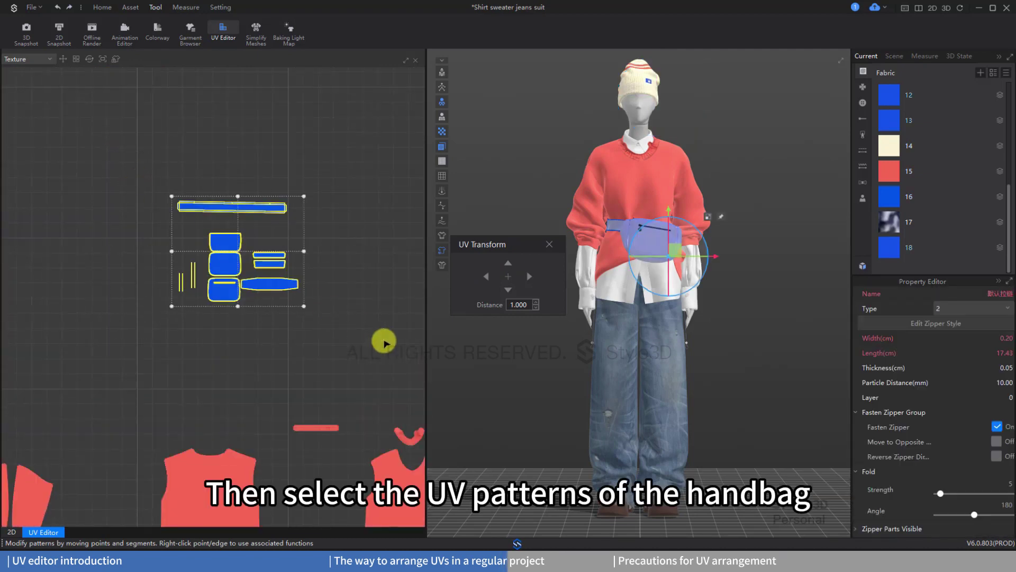
click(76, 61)
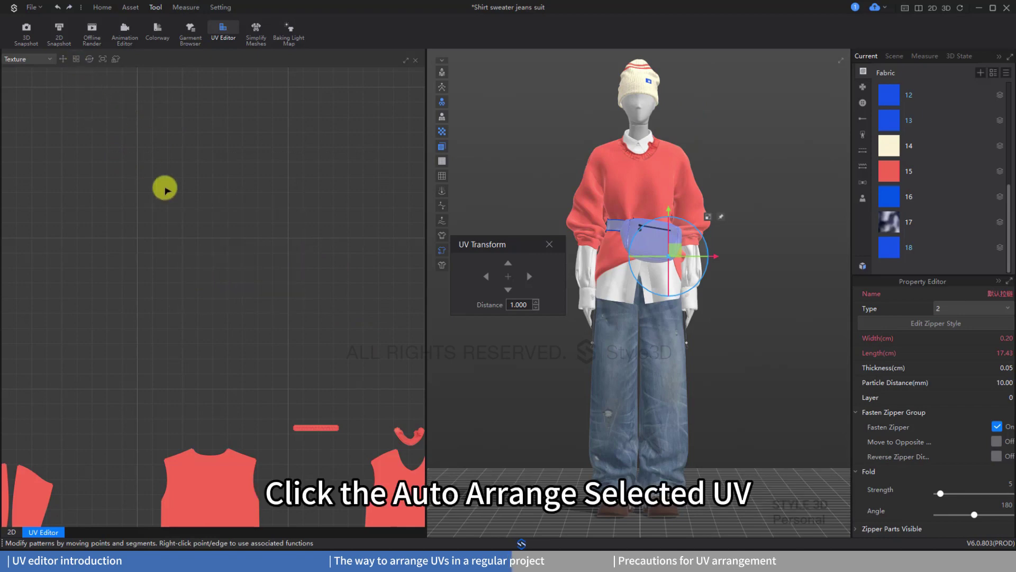
scroll(221, 245, down, 4)
scroll(217, 232, down, 1)
scroll(270, 310, up, 5)
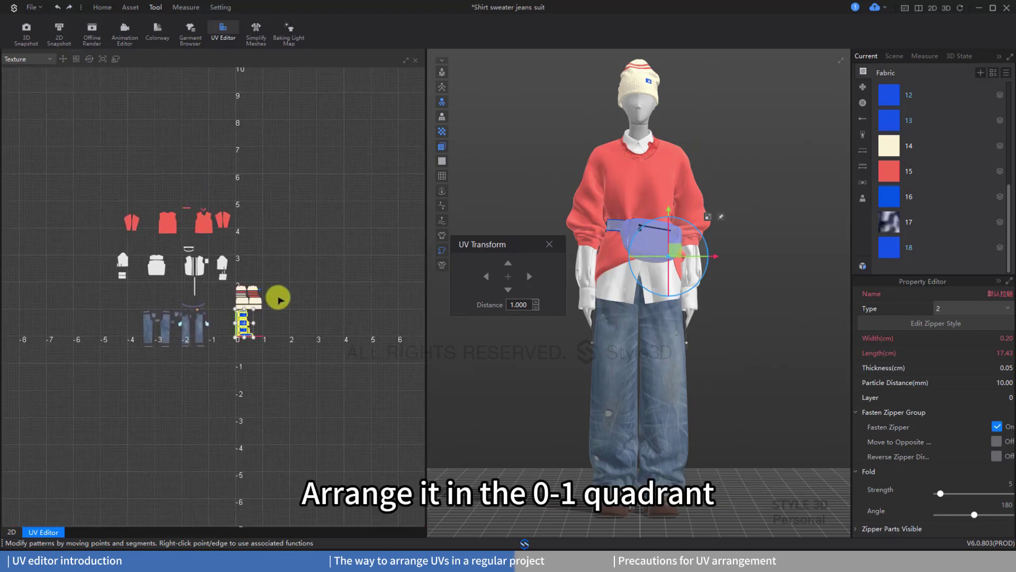
scroll(257, 313, up, 2)
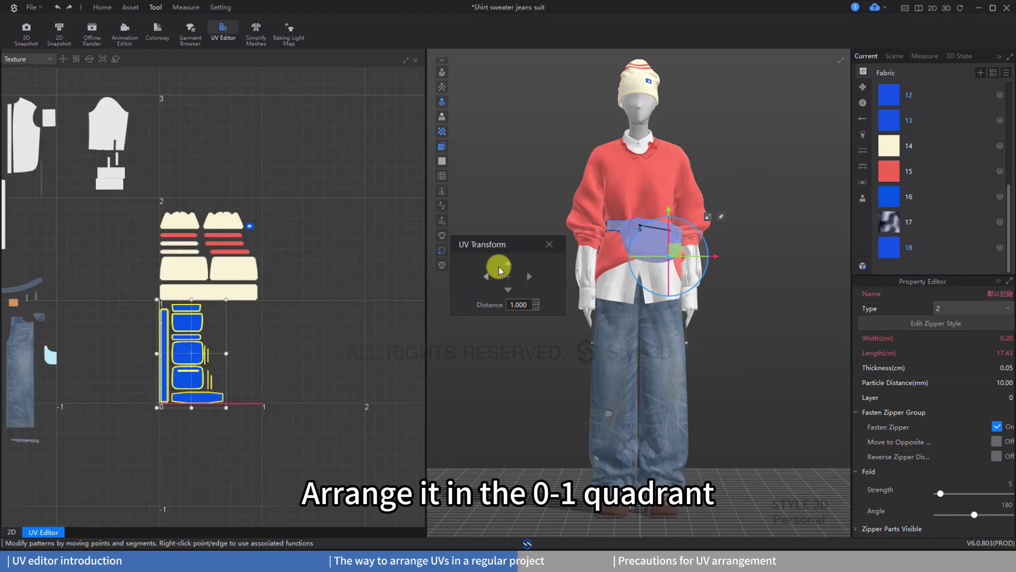
click(508, 263)
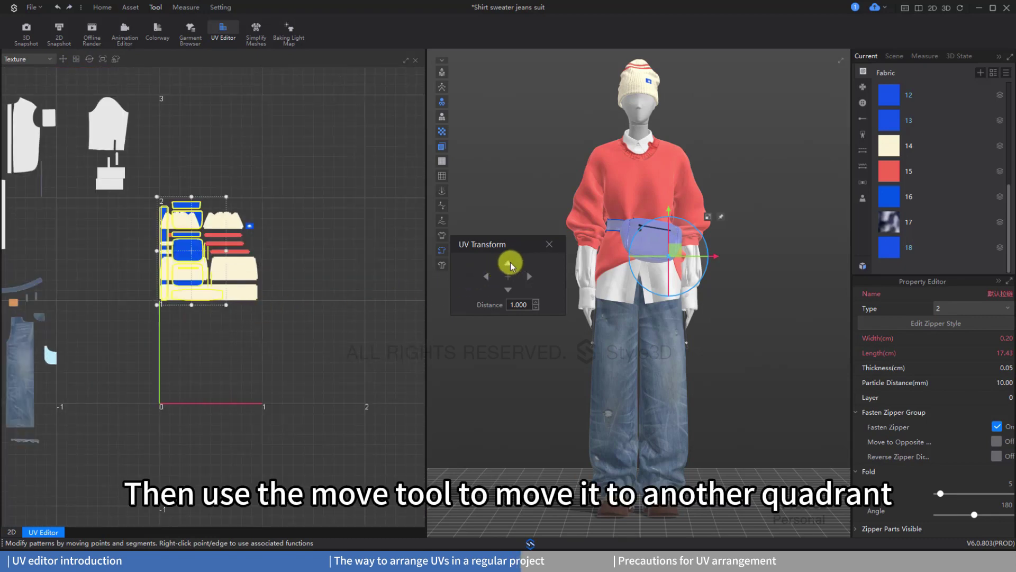
click(528, 275)
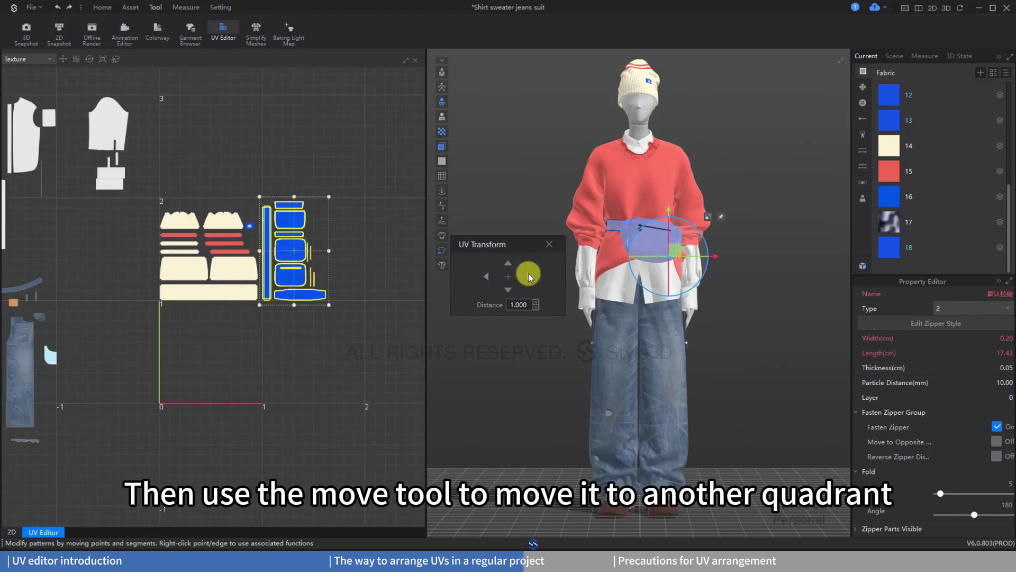
Auto-arrange all of the red sweater's UV patterns in the 0–1 quadrant, and move them right 2 units with UV Transform at distance 1.000.
scroll(333, 281, down, 5)
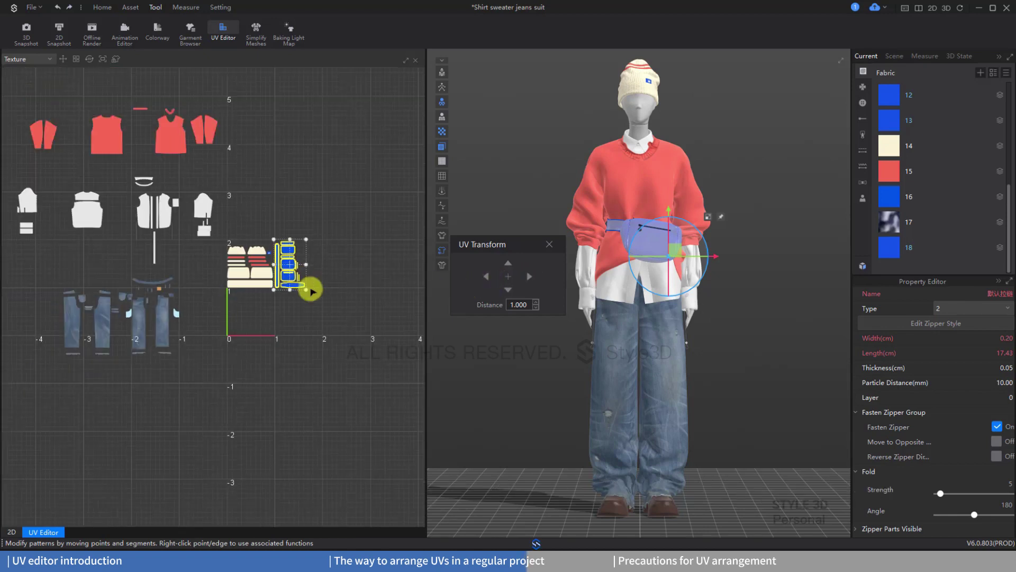
drag(105, 165, 363, 261)
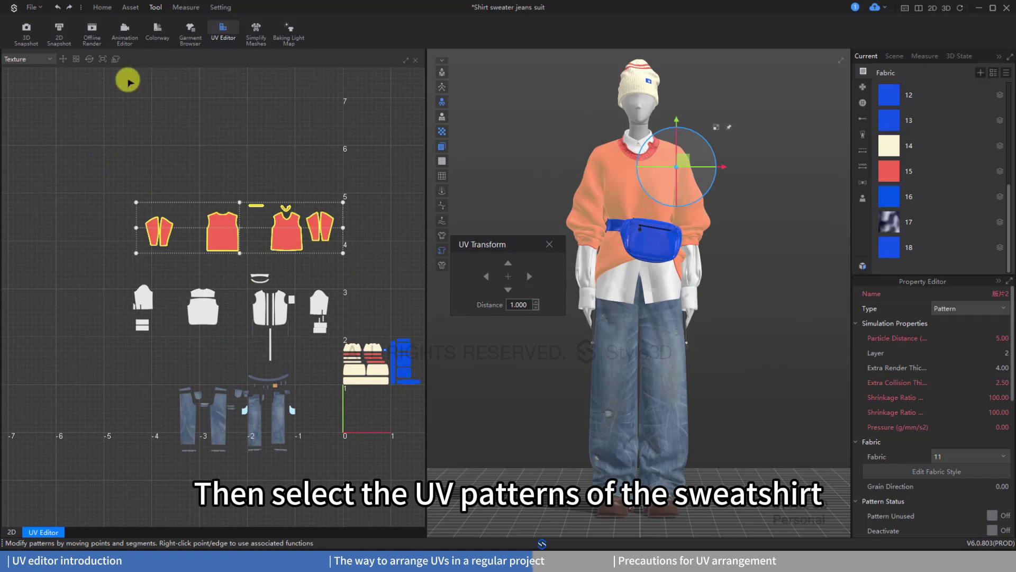
click(76, 59)
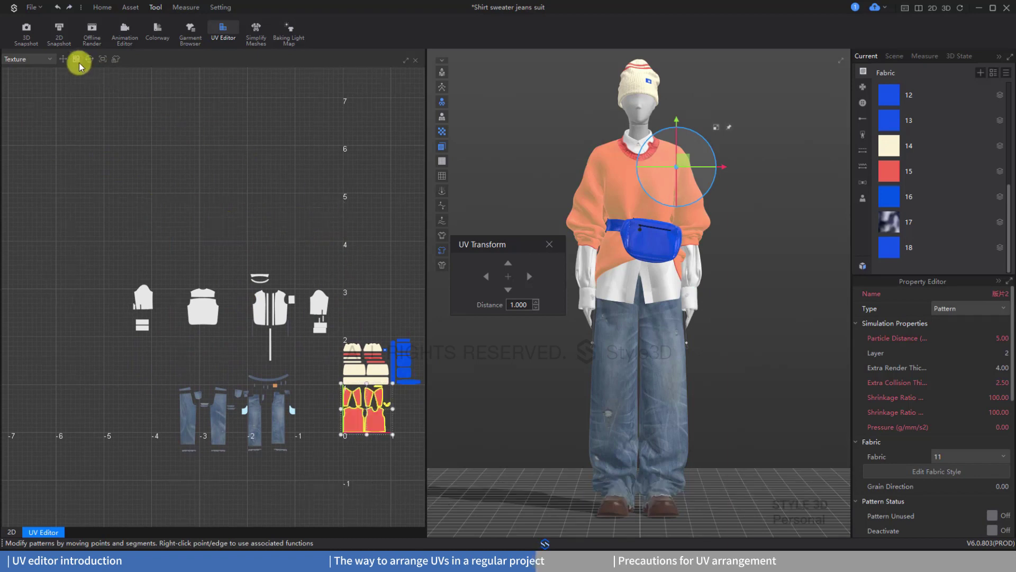
right_drag(275, 300, 219, 233)
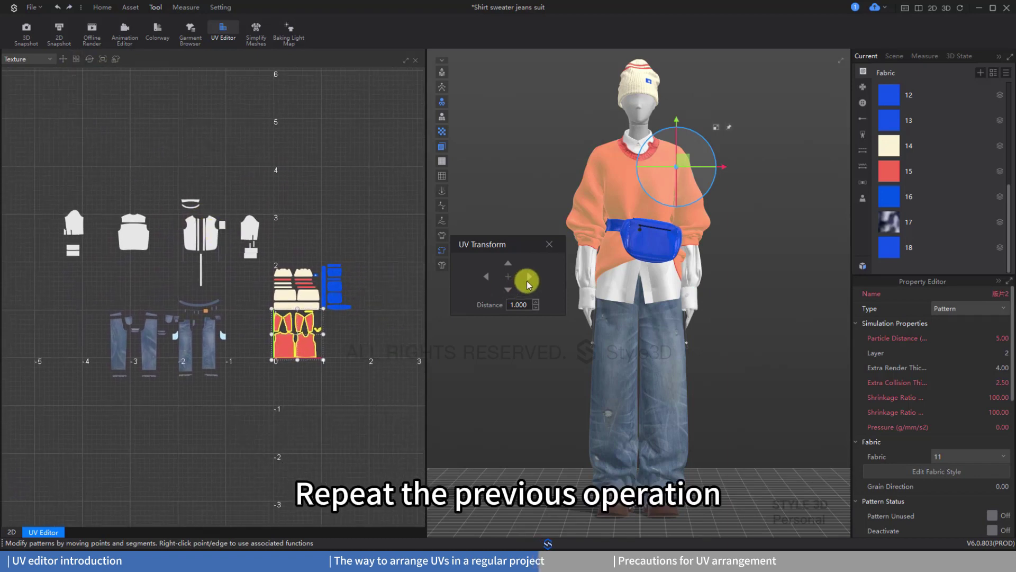
click(528, 277)
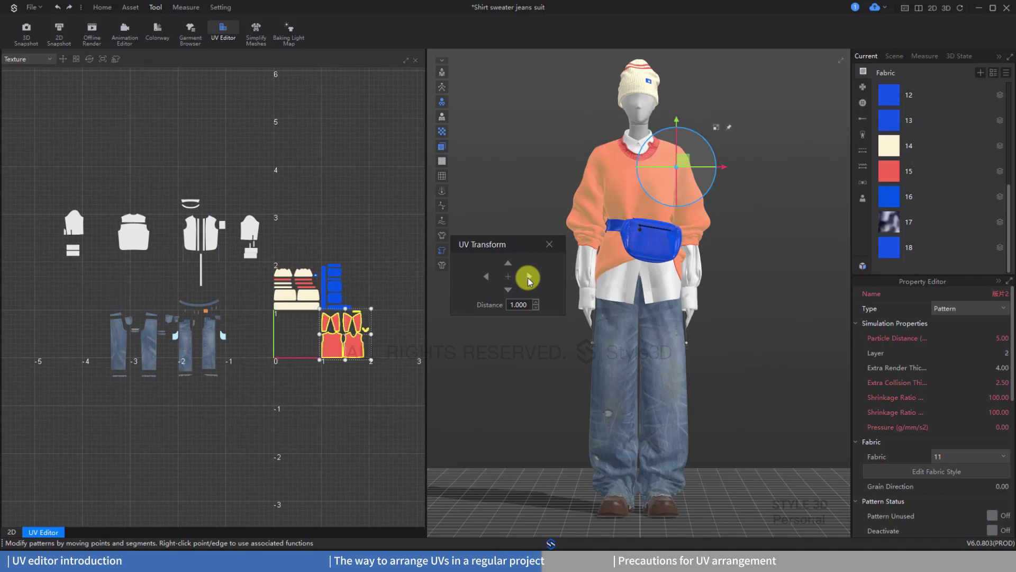
click(529, 277)
Auto-arrange all of the white shirt's UV patterns in the 0–1 quadrant, and move them right 1 unit with UV Transform.
scroll(204, 266, up, 2)
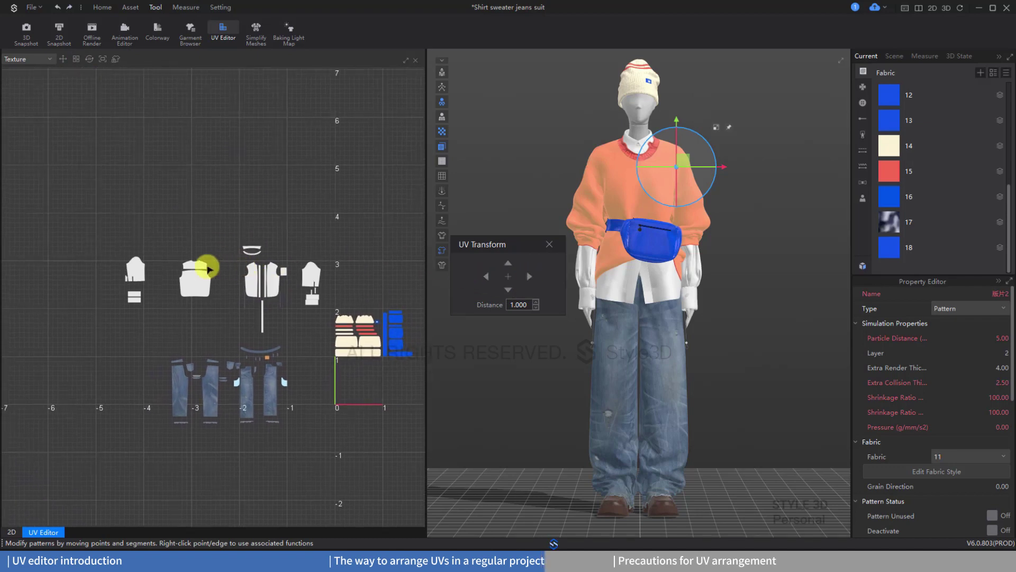
drag(75, 217, 362, 351)
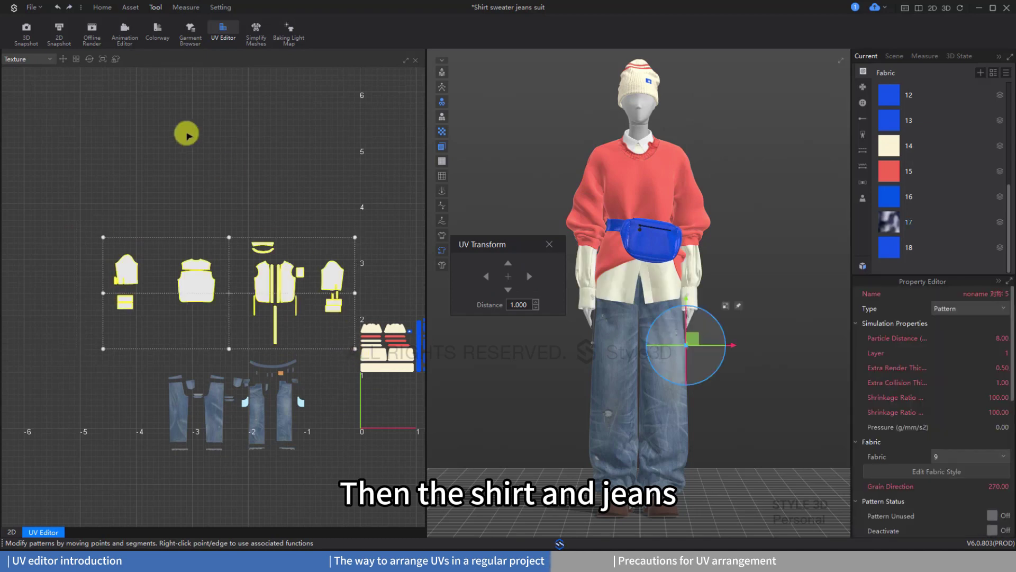
click(75, 60)
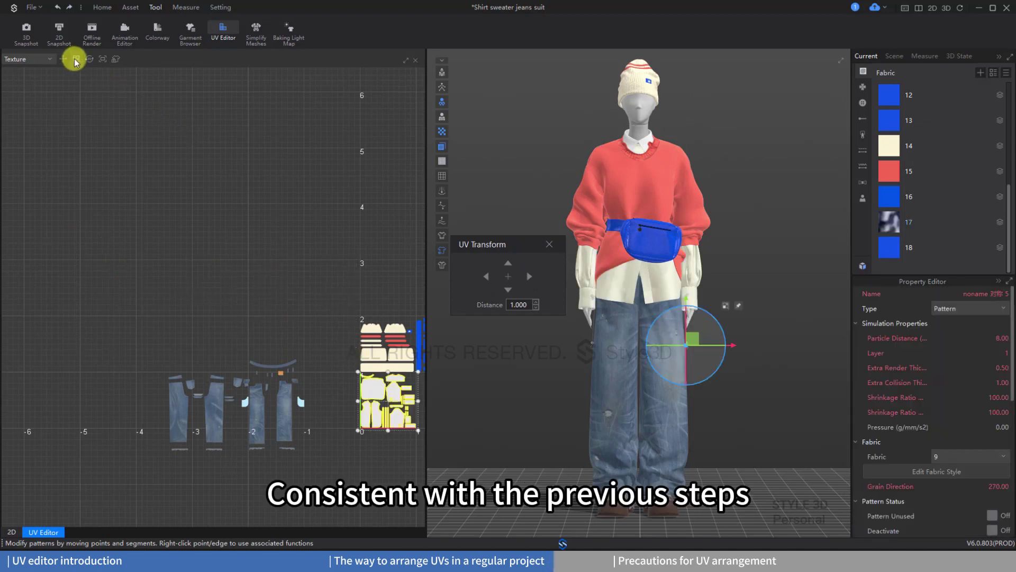
click(507, 287)
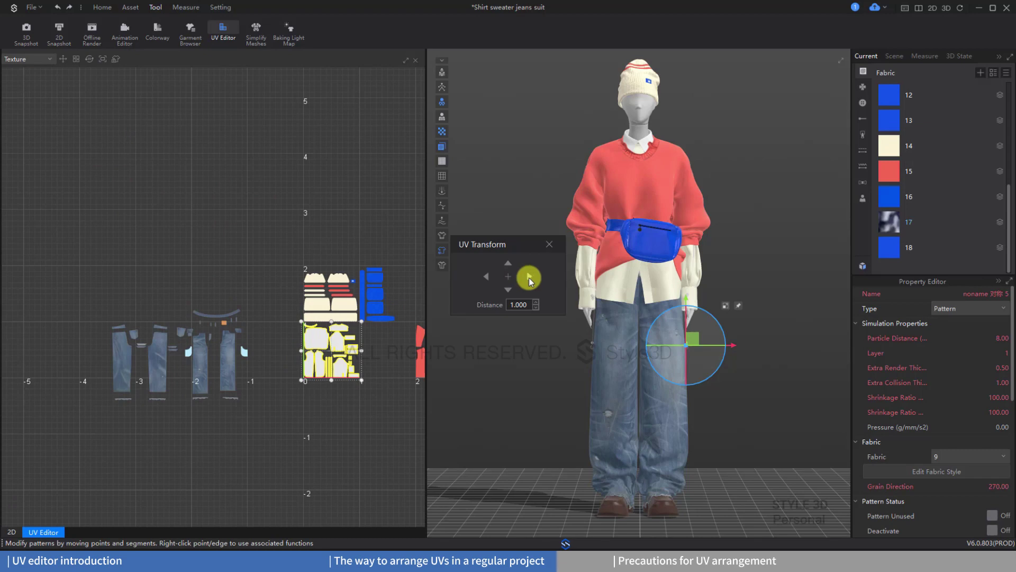
click(528, 276)
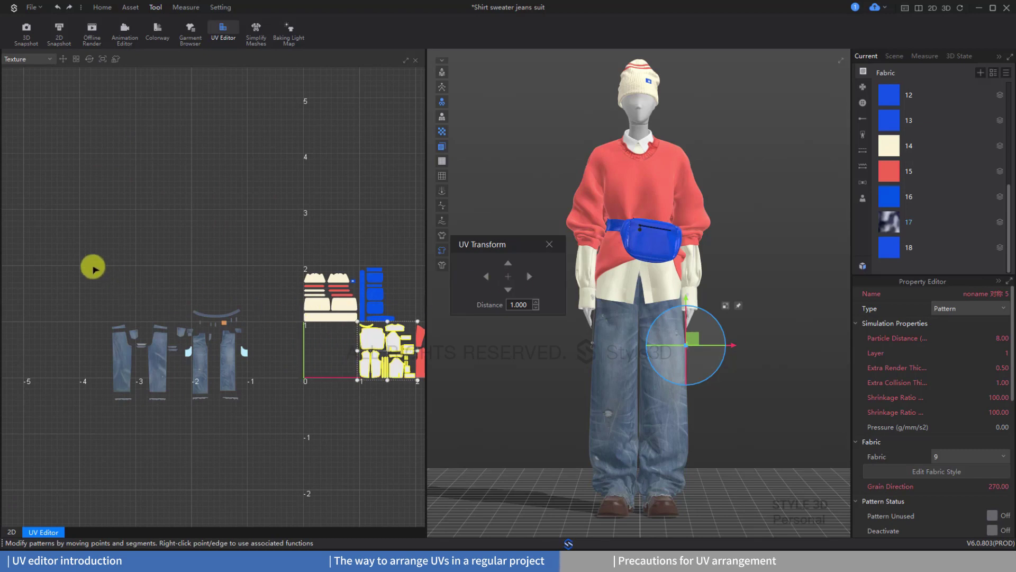
Select all of the jeans' UV patterns, automatically arrange them inside the 0–1 quadrant, and close UV Transform.
drag(86, 266, 280, 415)
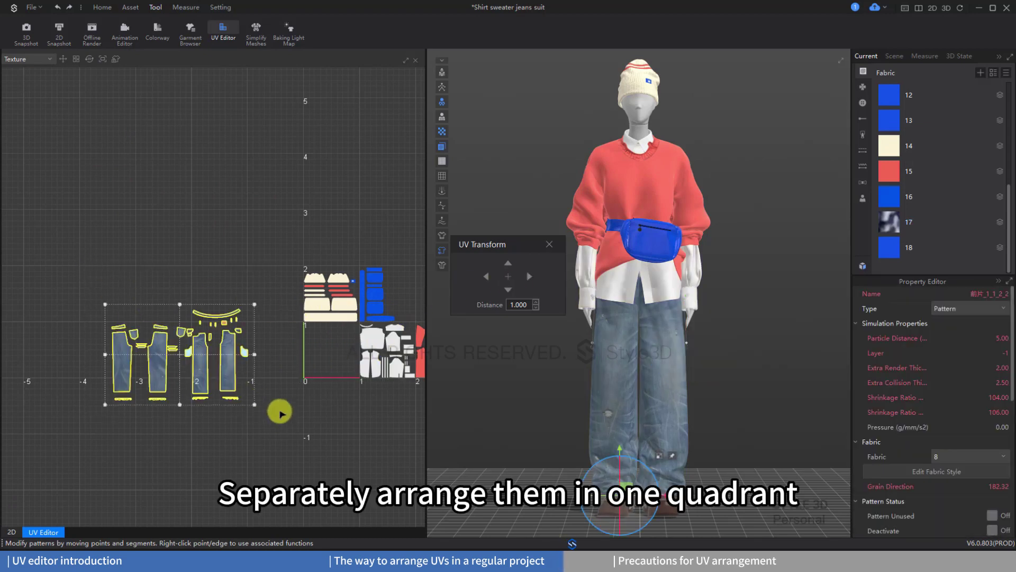
click(78, 58)
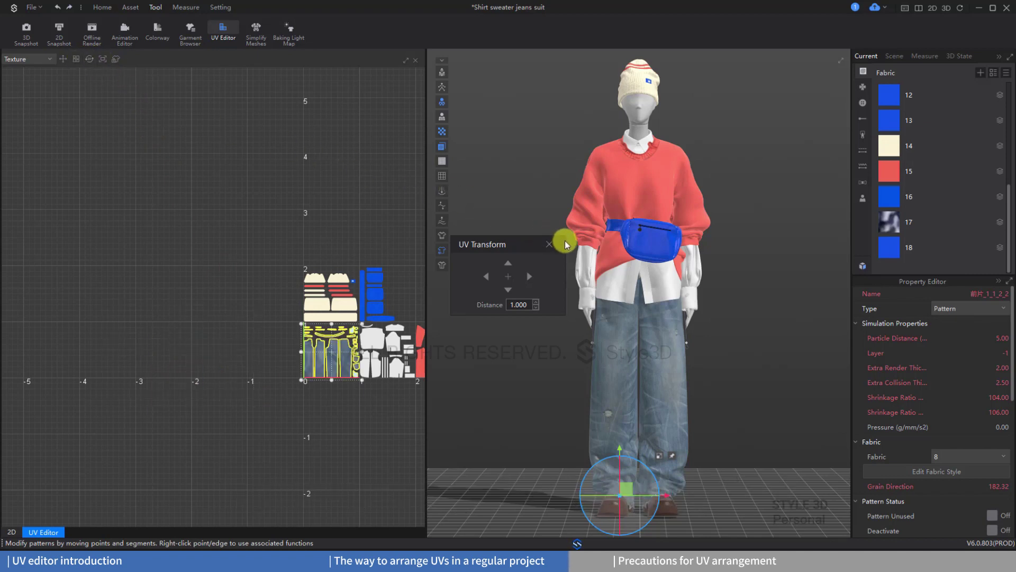
click(550, 244)
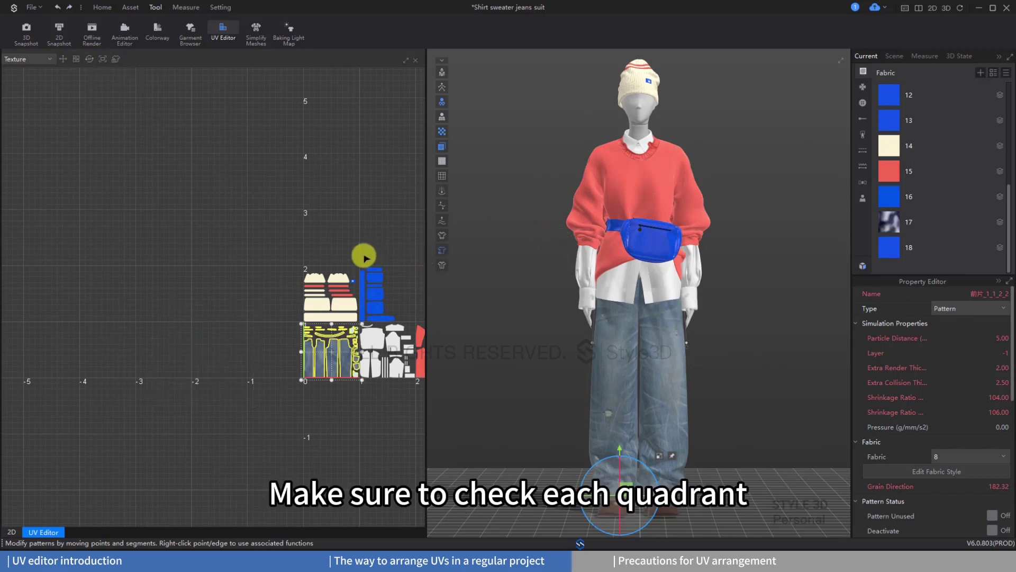
Select all UV patterns and check each quadrant up close for arrangement errors, and deselect everything.
middle_drag(363, 261, 268, 245)
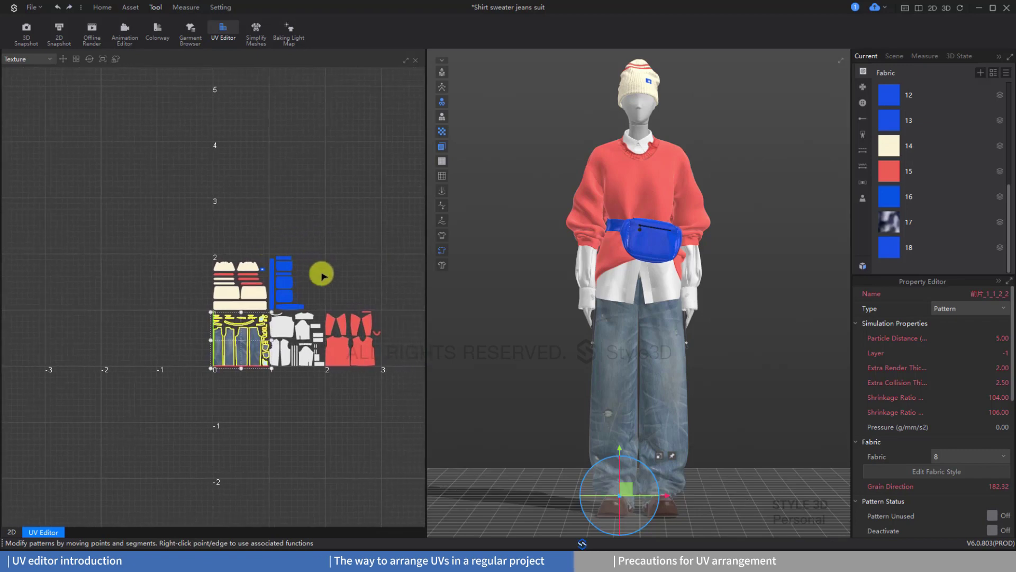
click(367, 296)
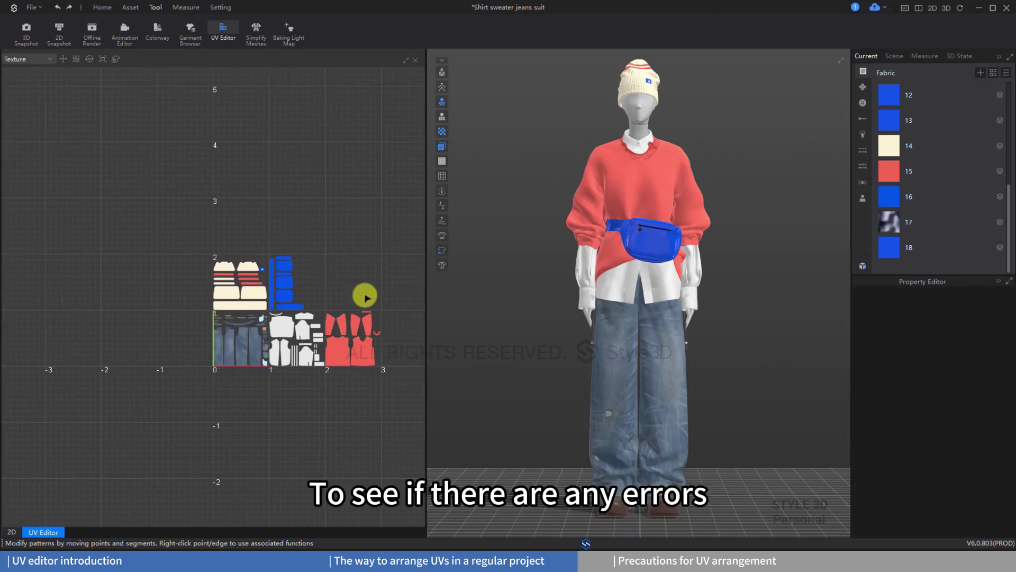
scroll(365, 296, up, 3)
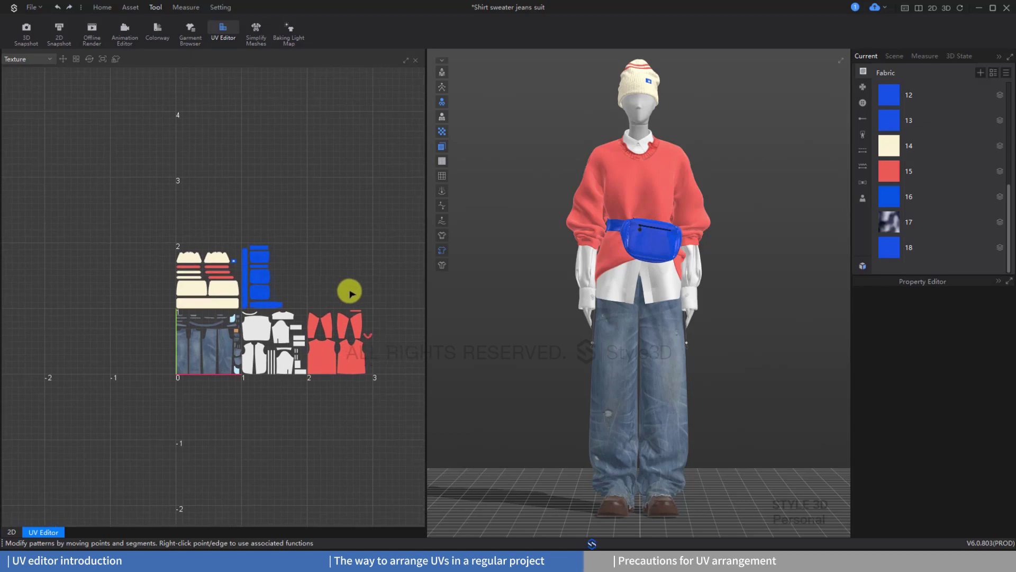
key(ctrl+a)
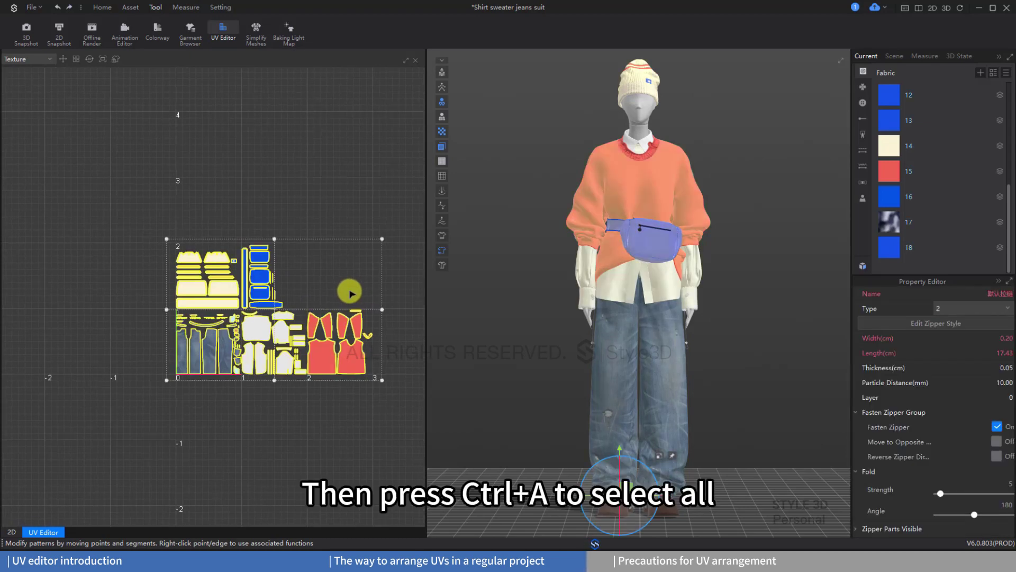
scroll(386, 323, down, 2)
scroll(387, 325, up, 6)
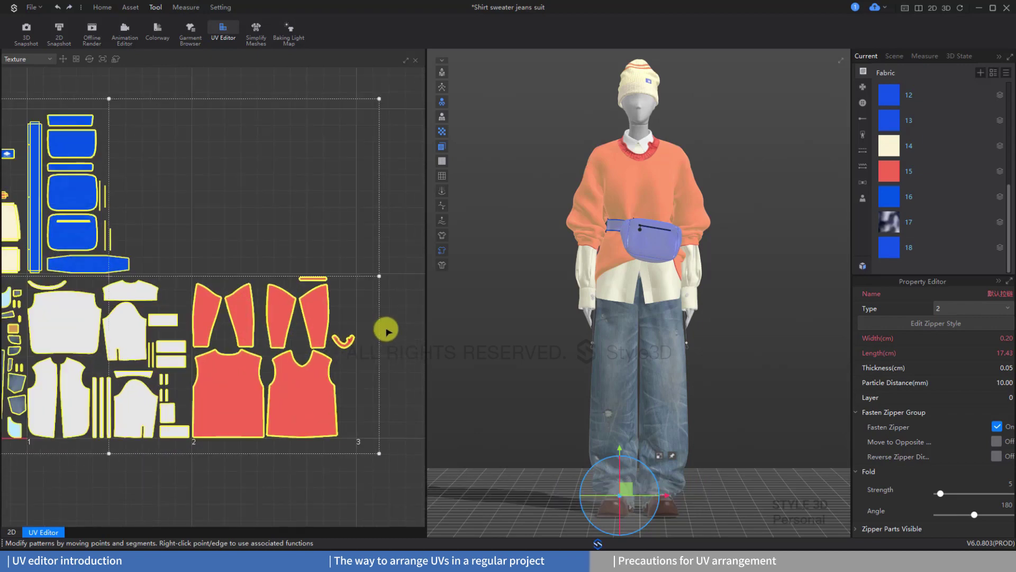
scroll(387, 329, down, 3)
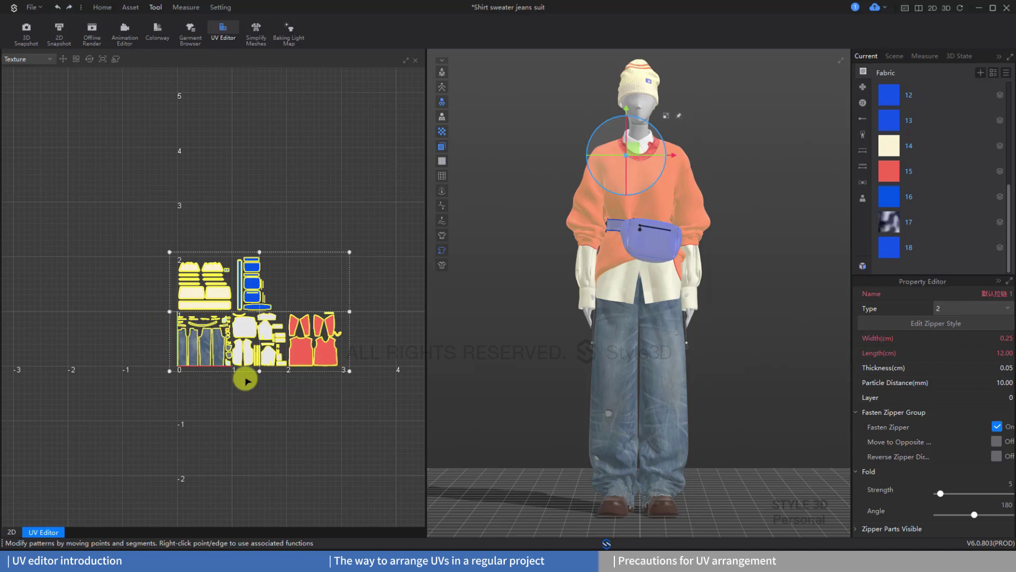
click(246, 380)
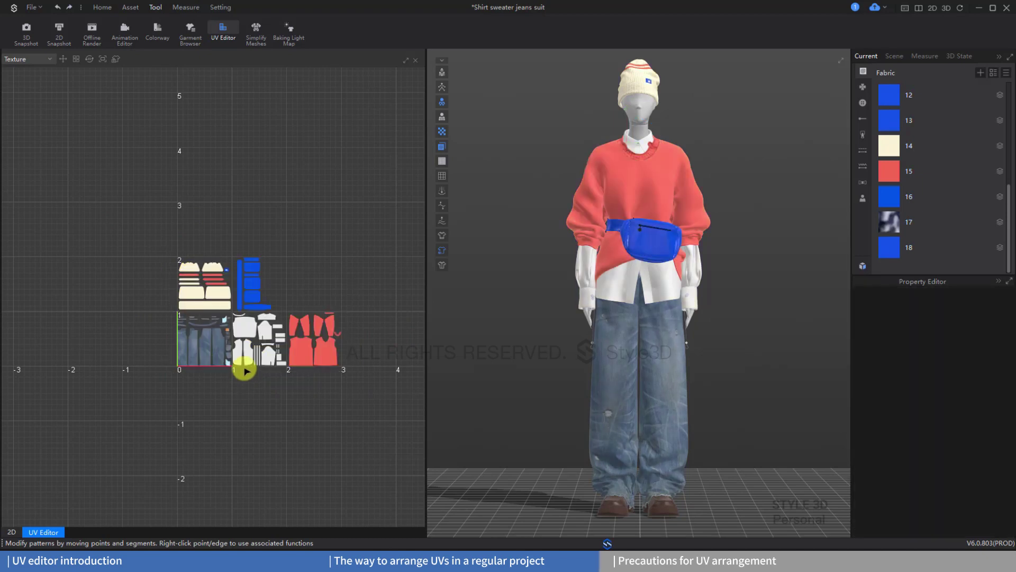
Bake the PBR Texture map for all tiles at 4096 px with 5 px bleeding, saving it as 2 in the texture\1 folder.
click(117, 59)
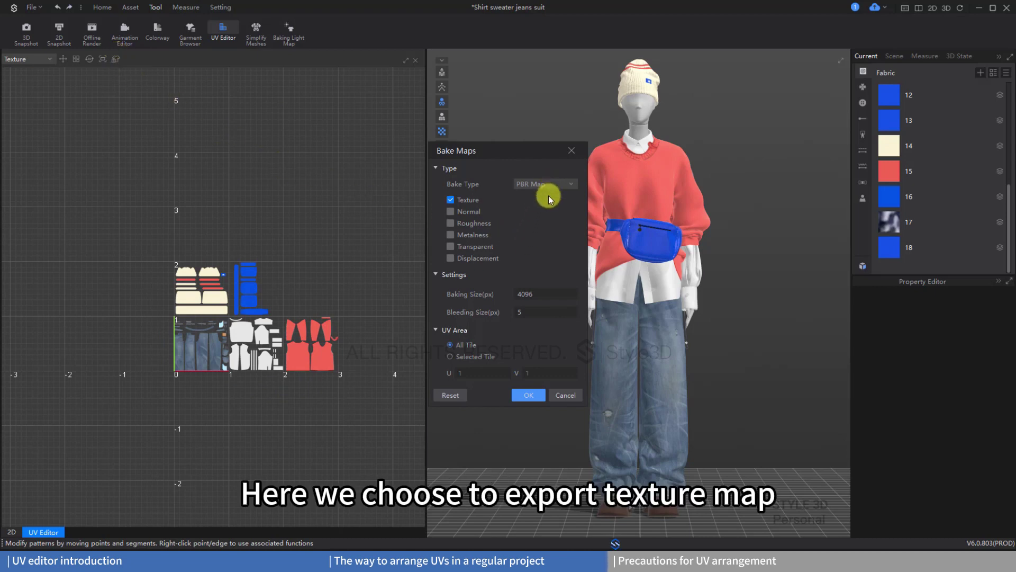
click(532, 397)
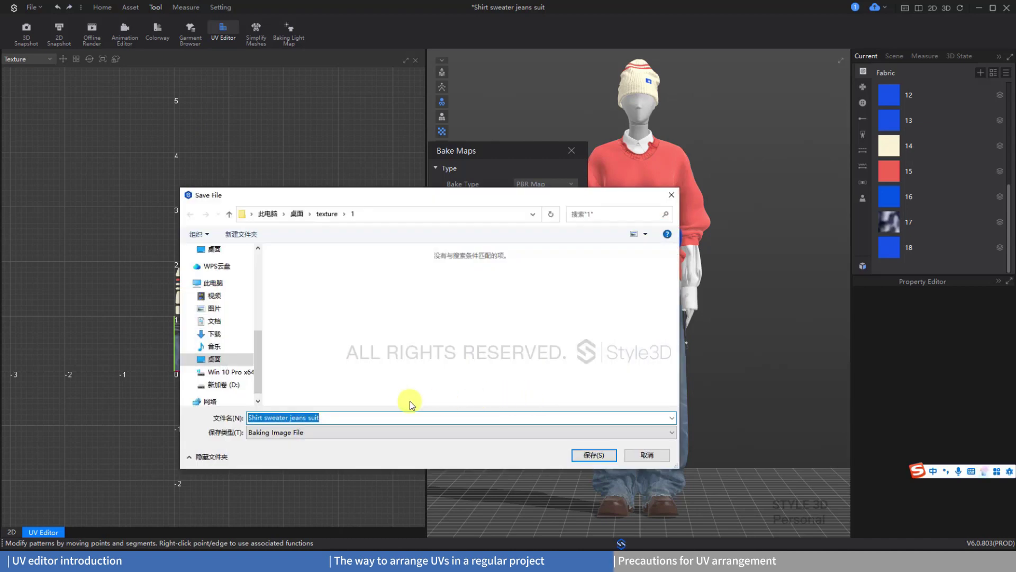
click(358, 417)
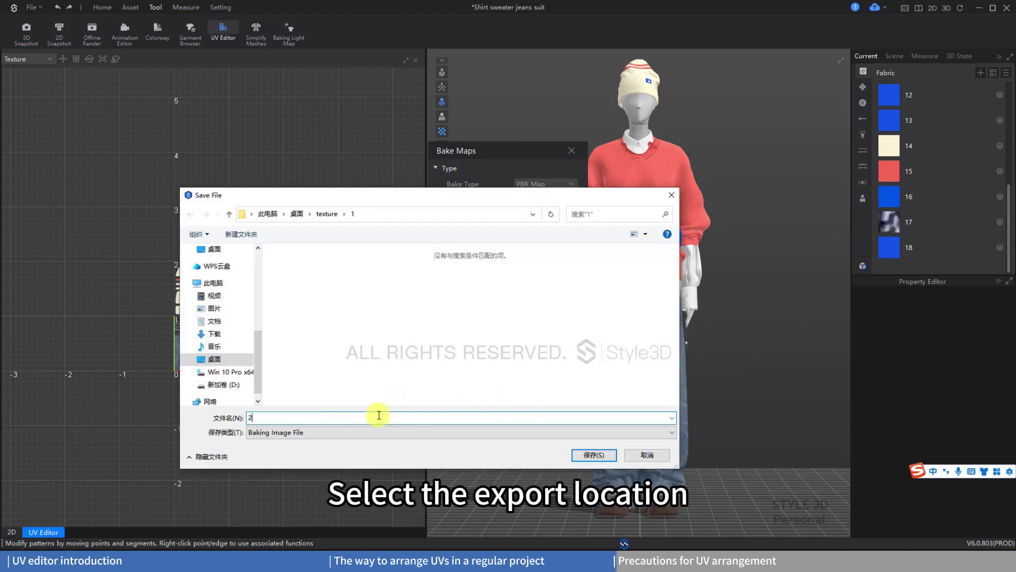
click(593, 455)
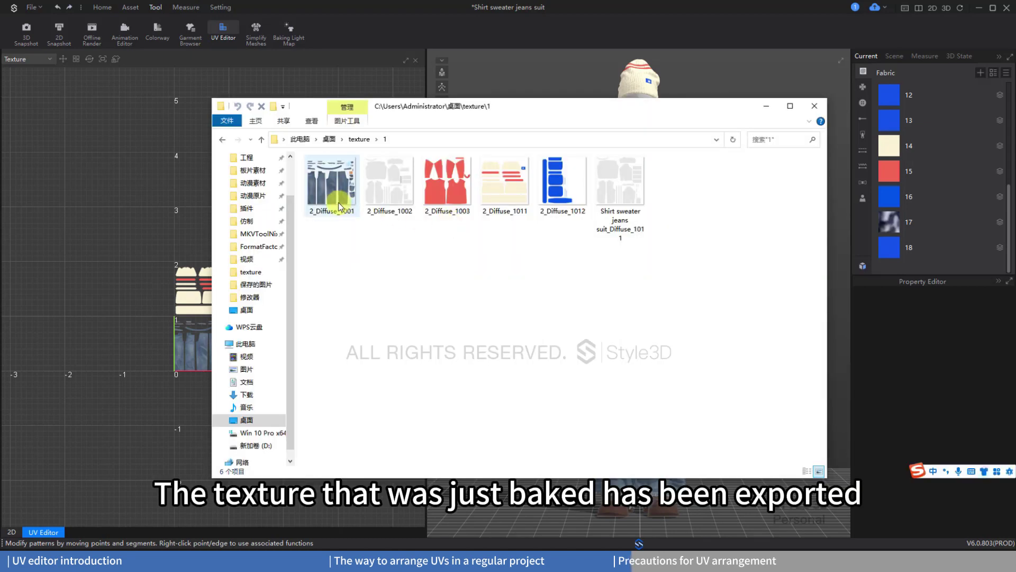
Open the baked image 2_Diffuse_1001, browse through the other exported quadrant images, and close the photo viewer.
double_click(338, 202)
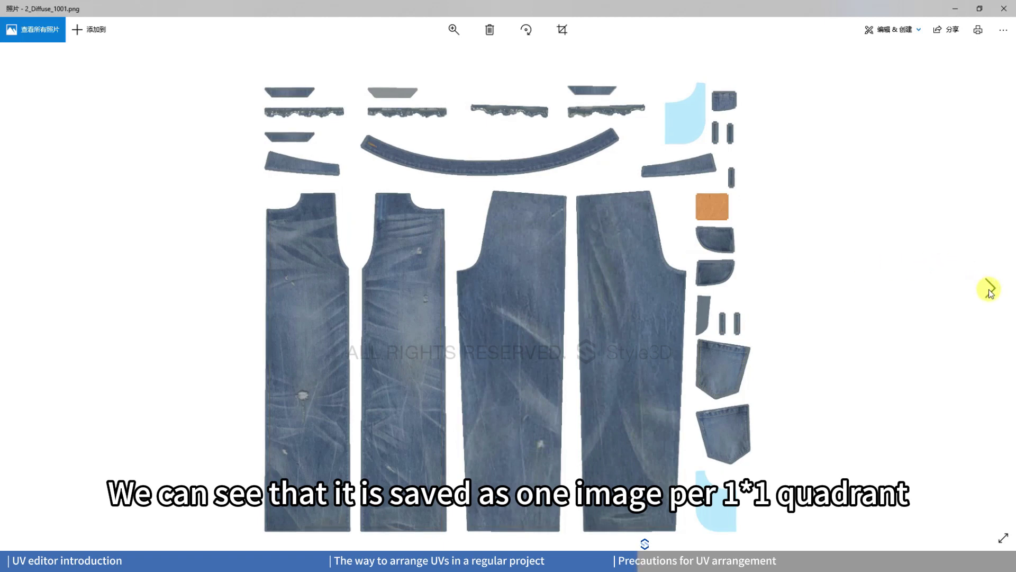
click(989, 289)
click(990, 289)
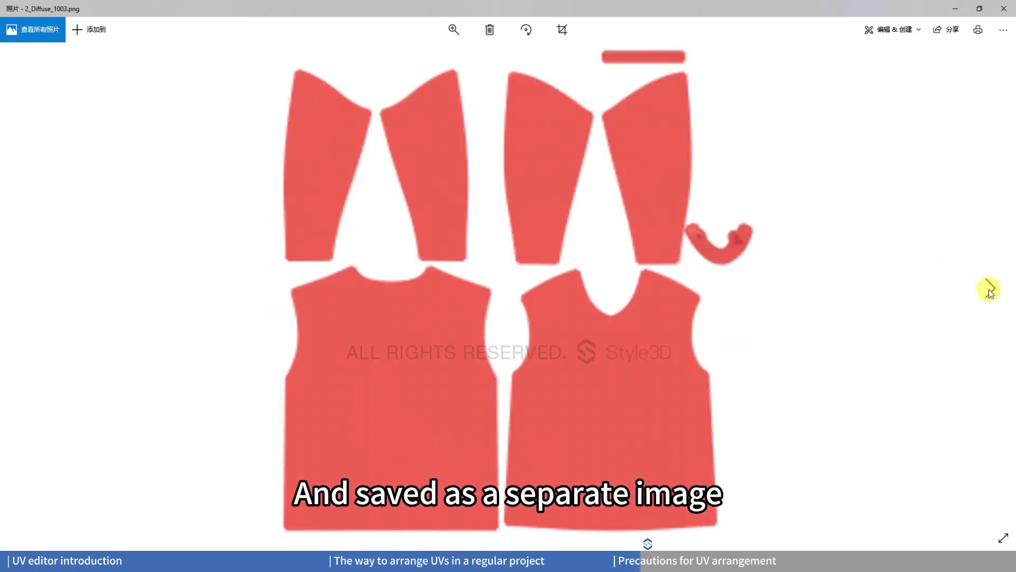
click(990, 290)
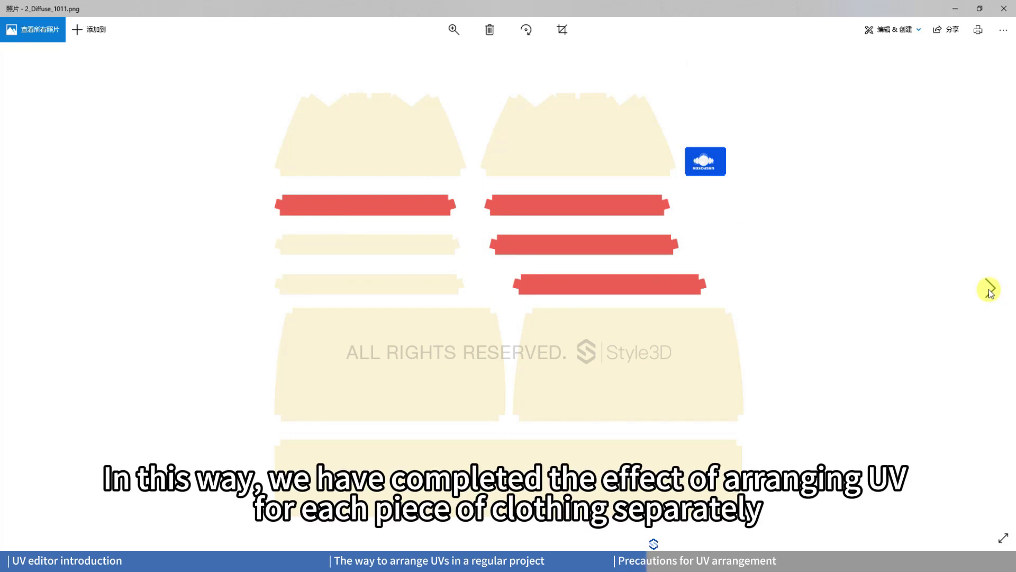
click(990, 290)
click(990, 290)
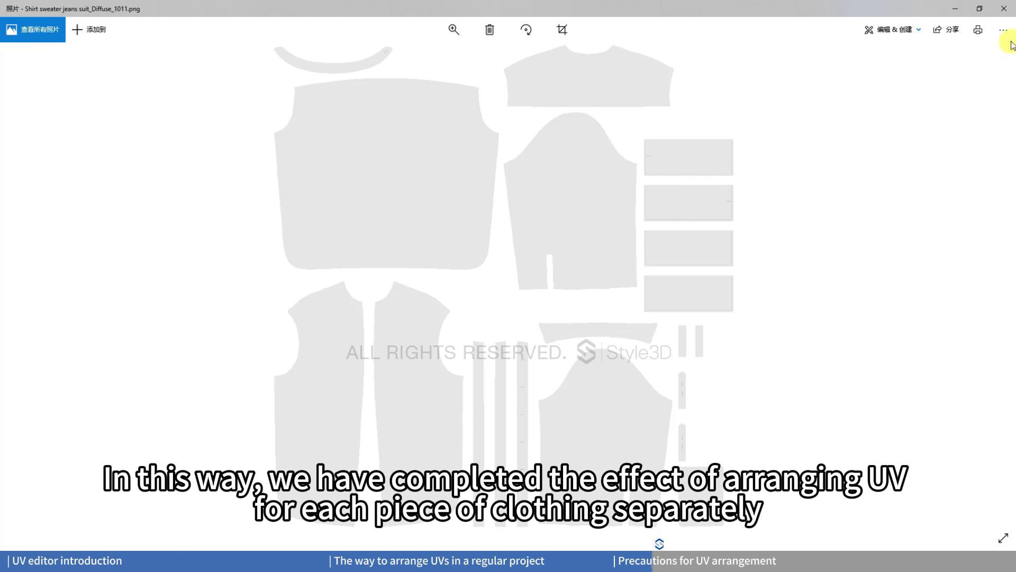
click(1004, 8)
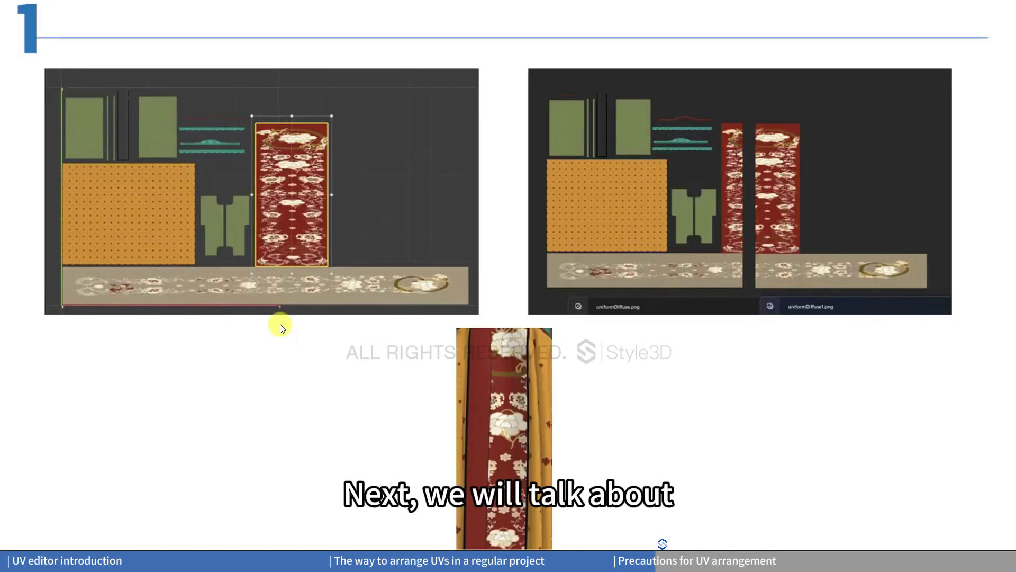